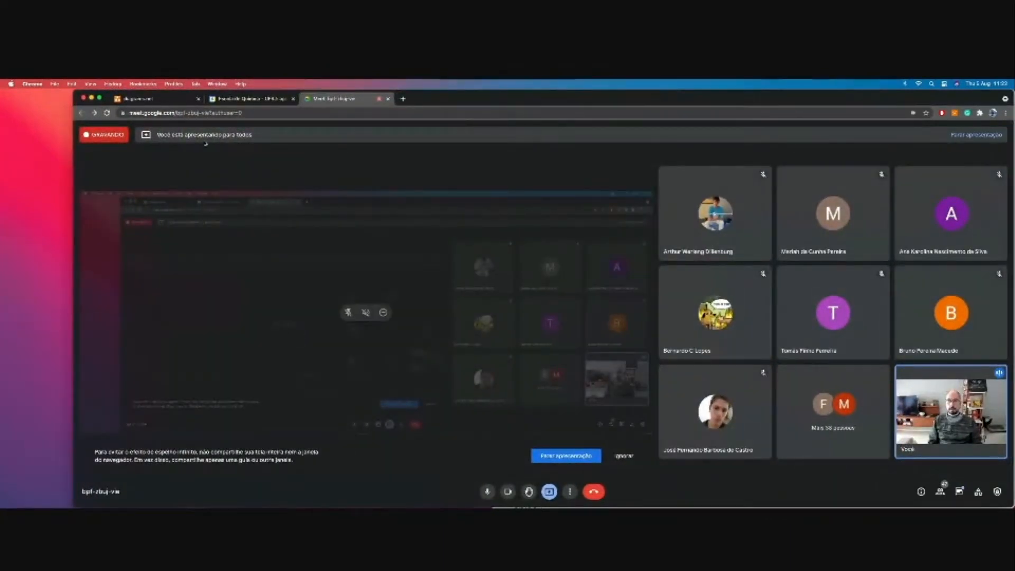
- Open the chat messages in the Google Meet call and widen the browser window to fill the screen's width
click(153, 99)
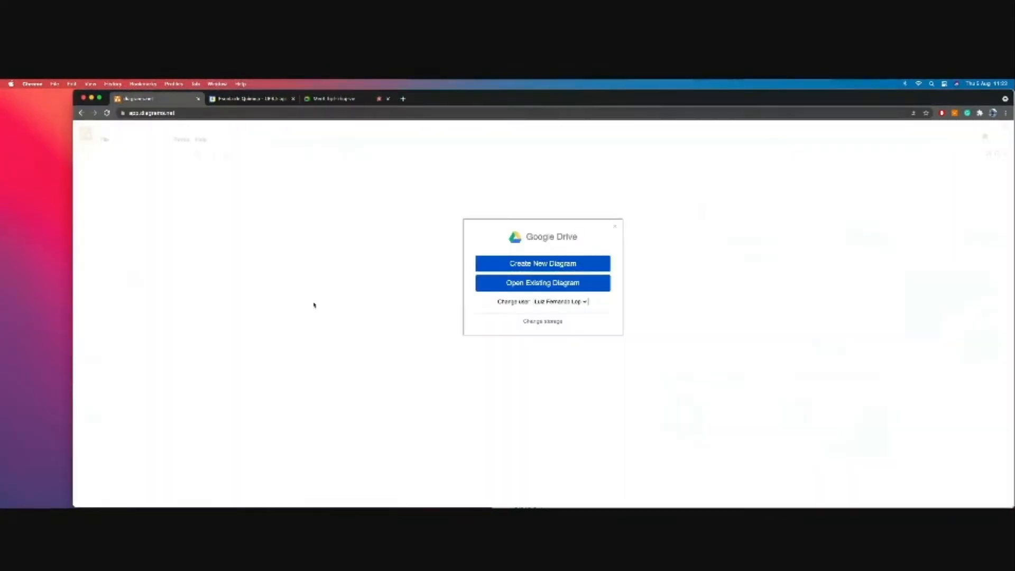
click(360, 99)
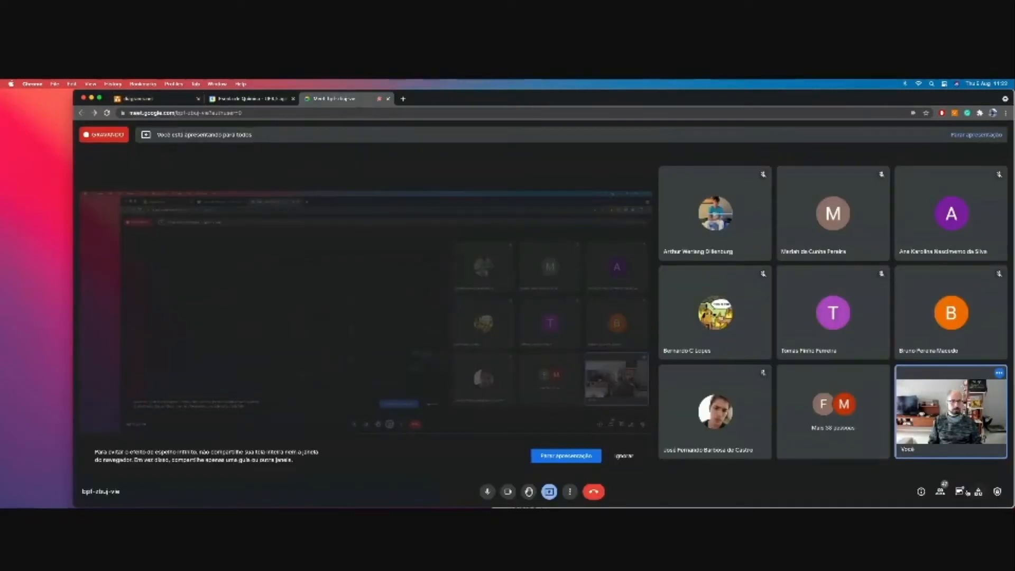
click(960, 492)
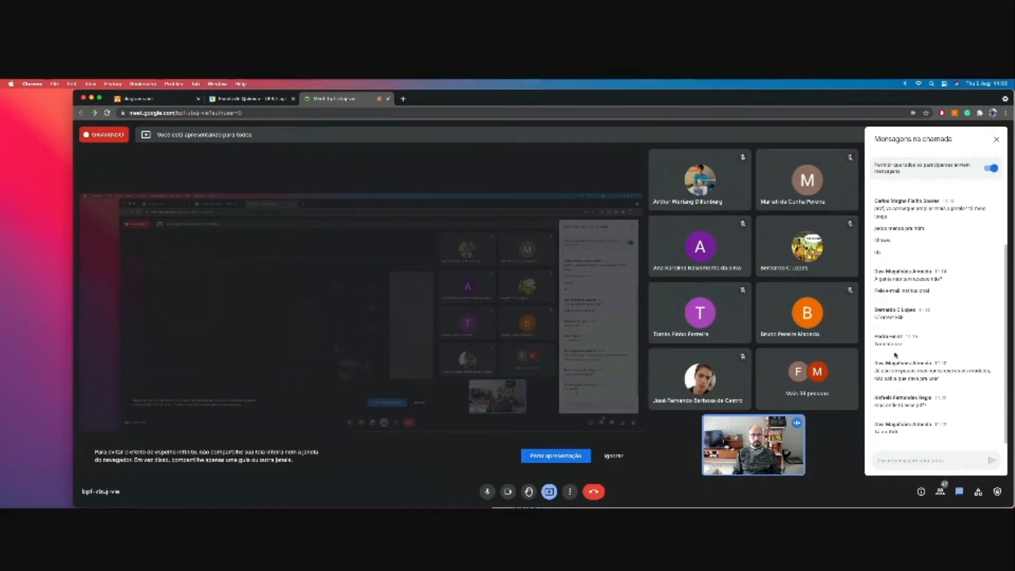
scroll(898, 331, up, 2)
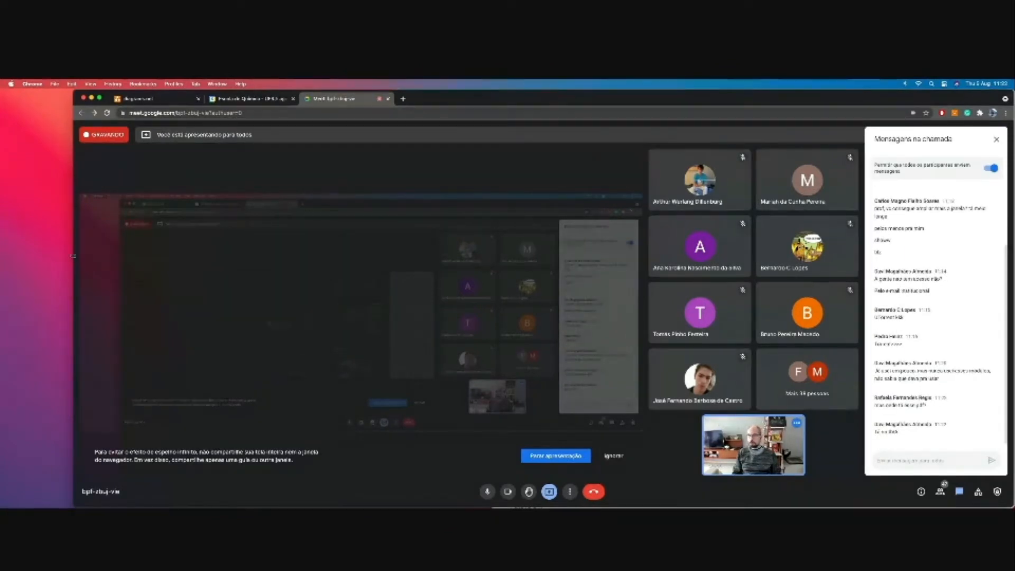
drag(74, 257, 2, 258)
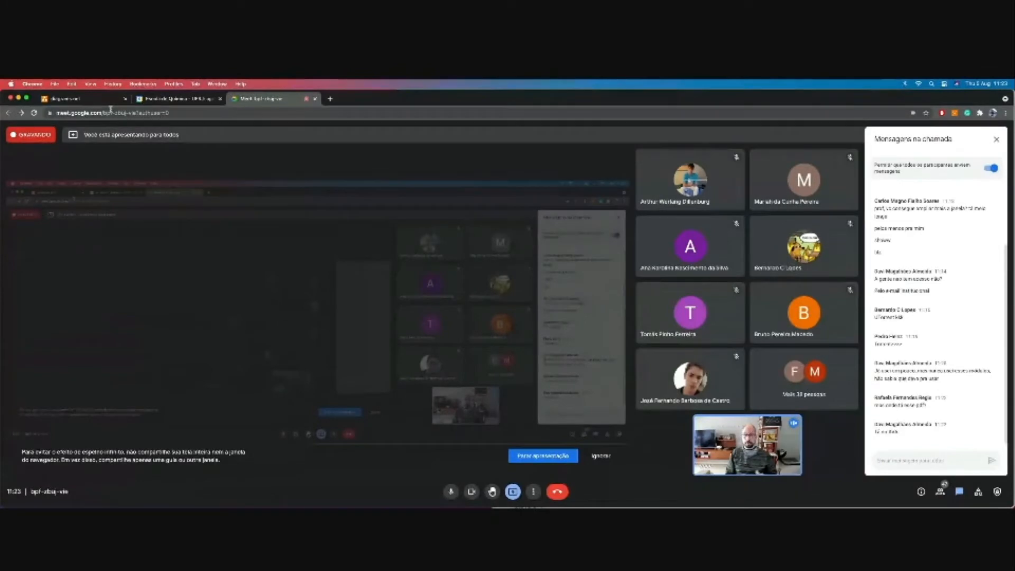
- Switch to diagrams.net and create a blank diagram named Untitled Diagram.drawio in the root folder of Google Drive
click(83, 98)
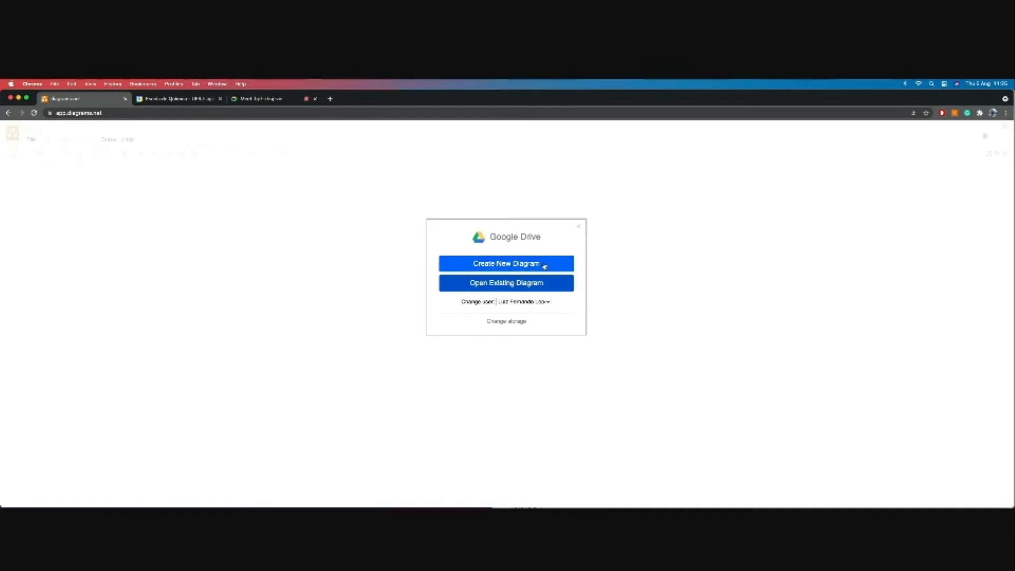
click(544, 266)
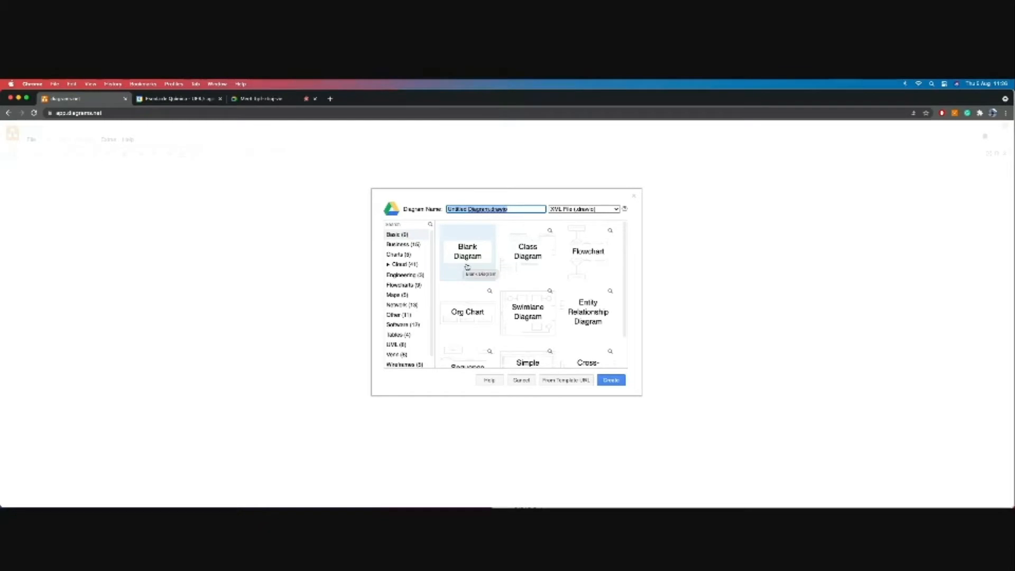
click(617, 380)
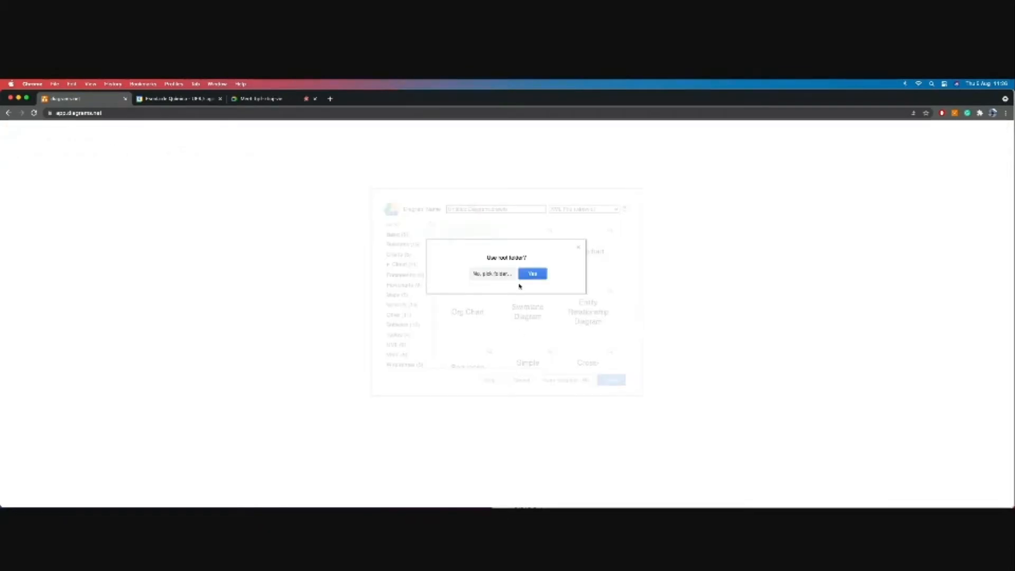
click(526, 276)
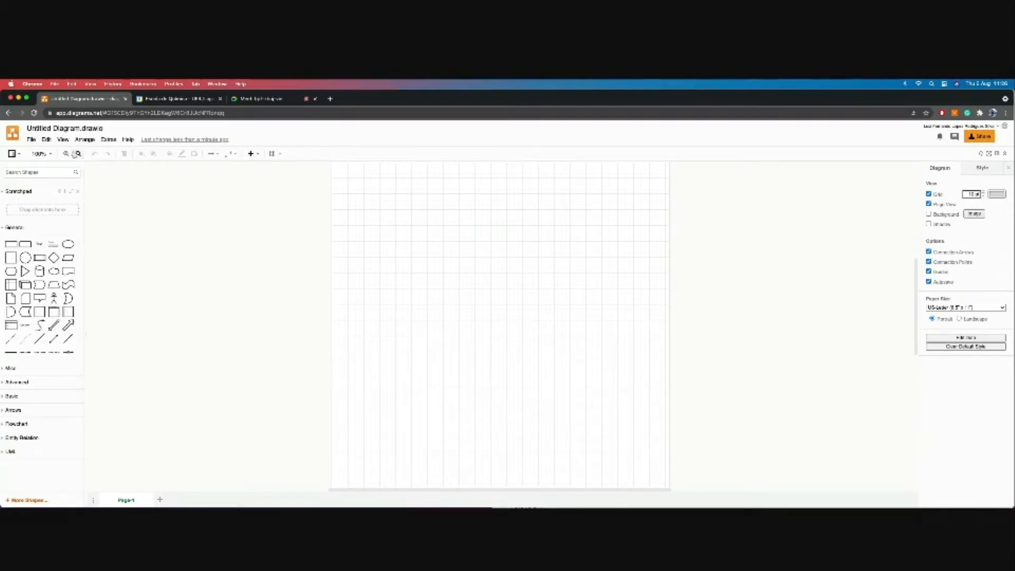
- Hide the page grid and show it again
click(66, 153)
click(65, 154)
click(66, 153)
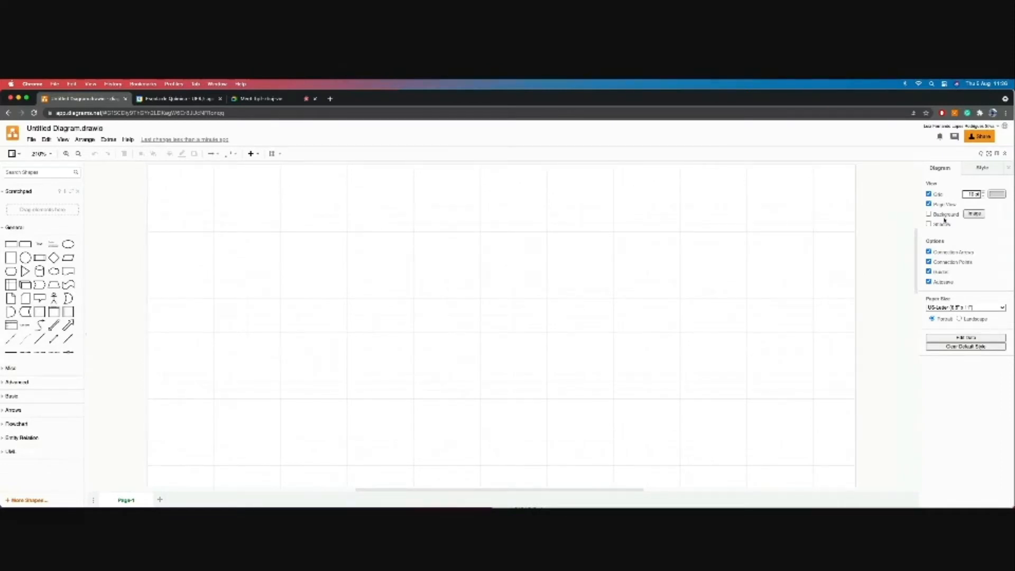
click(929, 194)
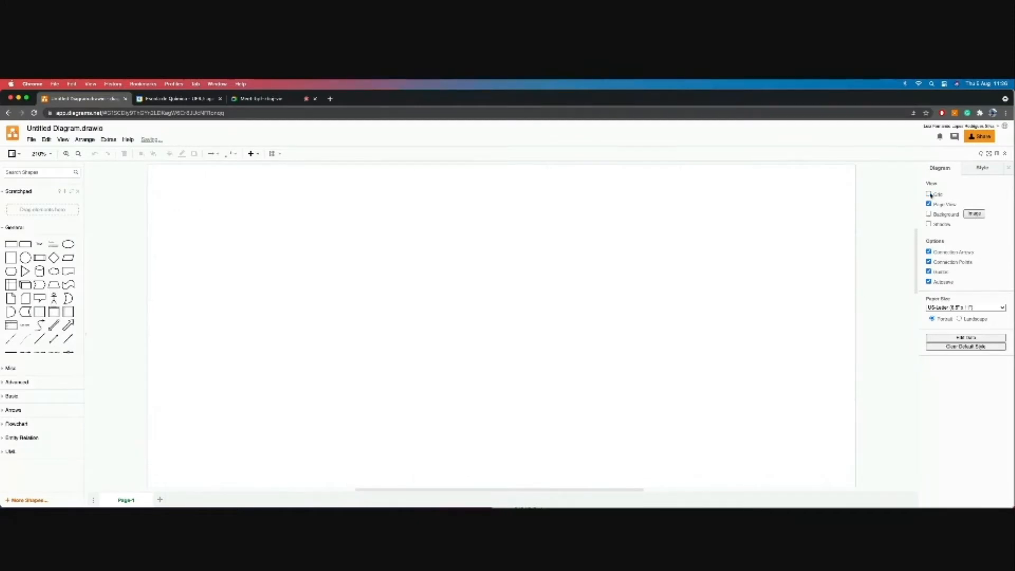
click(929, 194)
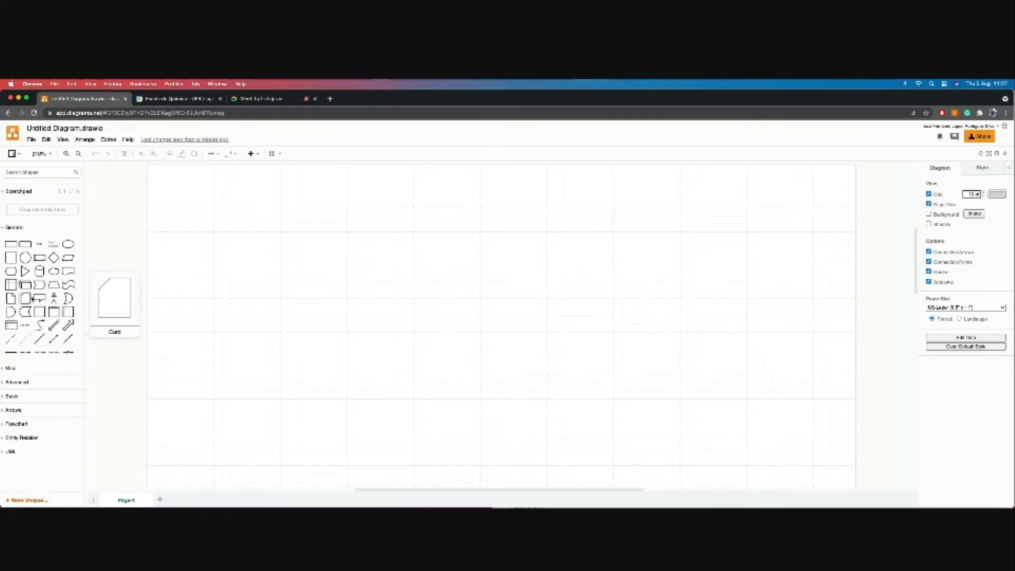
- Add a Square shape to the left part of the page and deselect it
drag(10, 257, 271, 263)
click(233, 230)
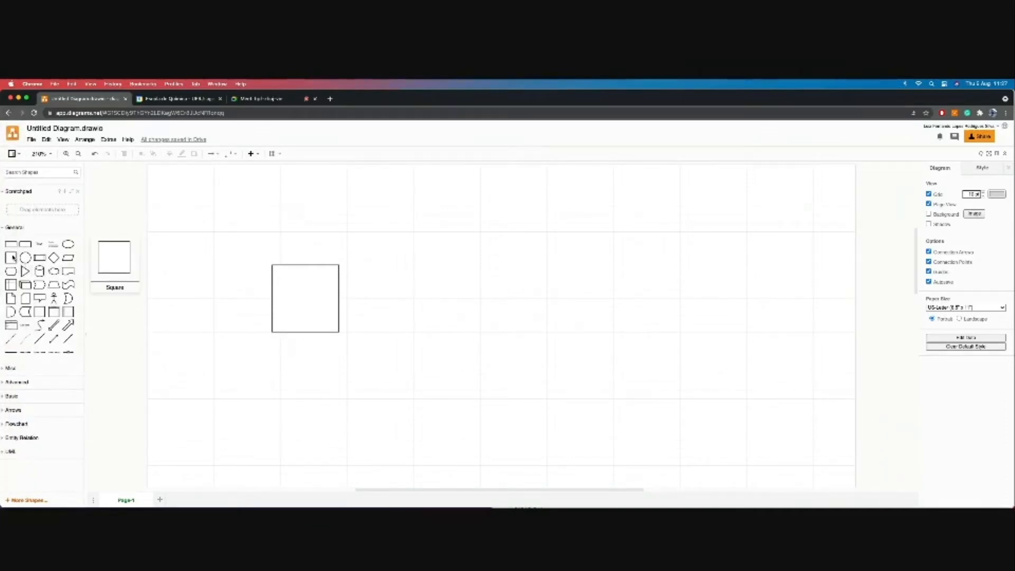
- Switch to the Google Meet call, admit the waiting participant, and return to the diagram
click(260, 99)
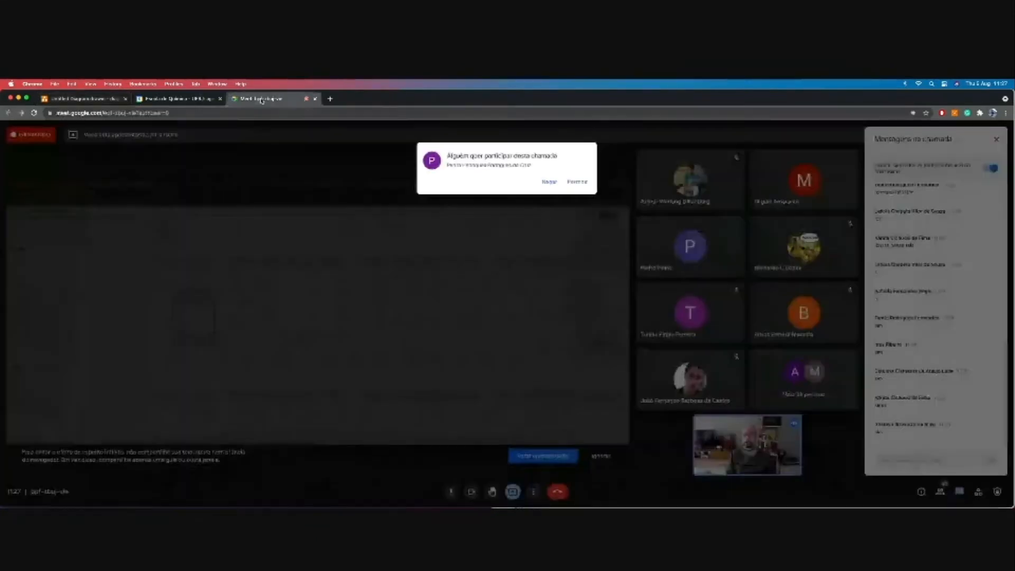
click(582, 172)
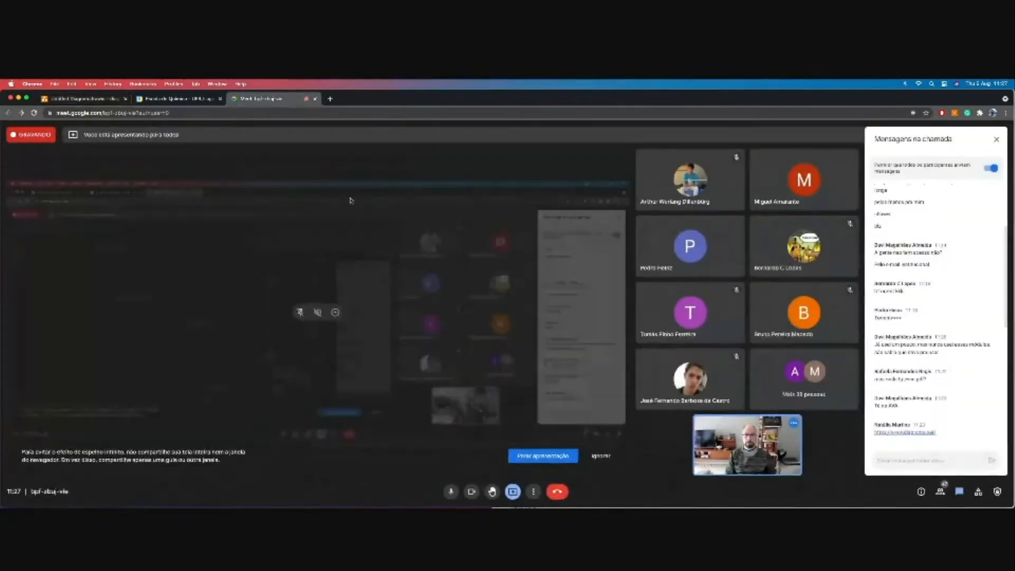
click(101, 99)
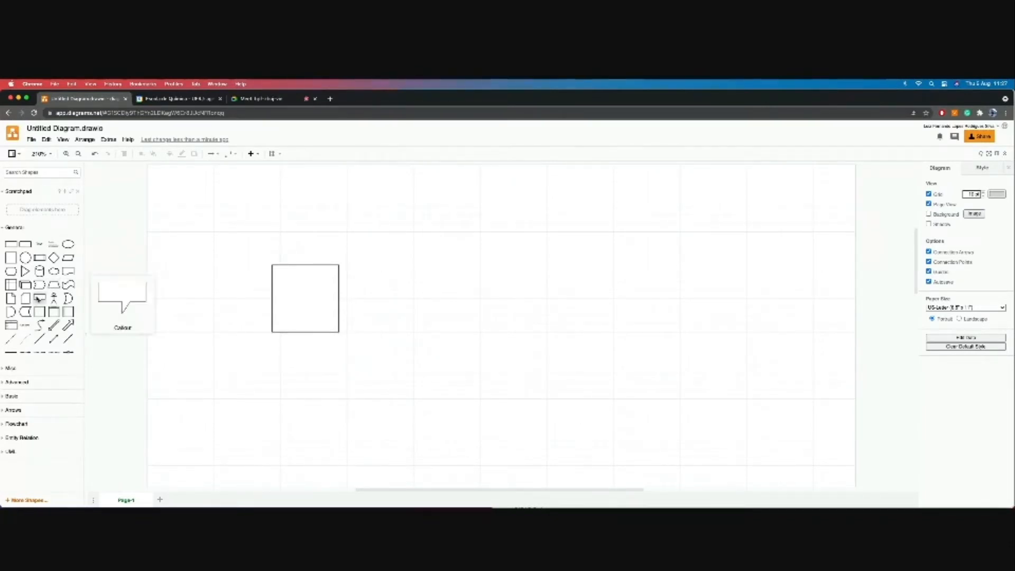
- Add a Card shape to the upper right of the square and connect the square's right side to the card's left side
drag(25, 297, 599, 224)
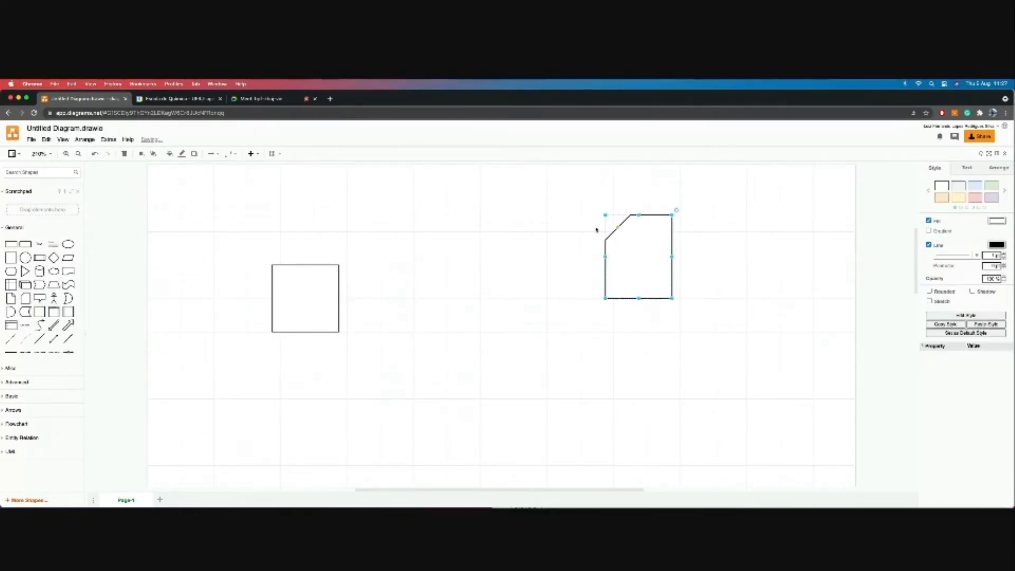
click(540, 360)
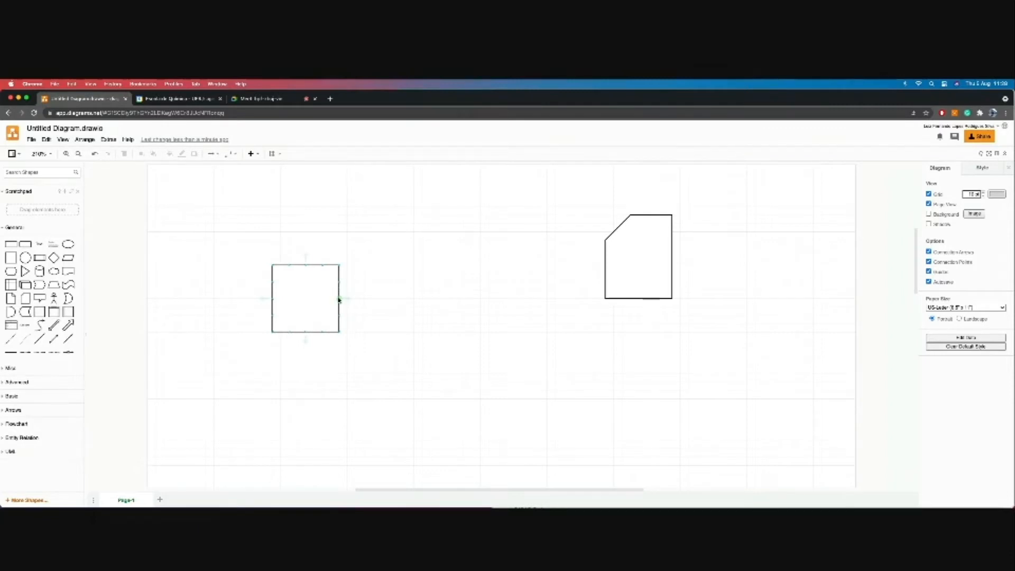
drag(340, 299, 603, 261)
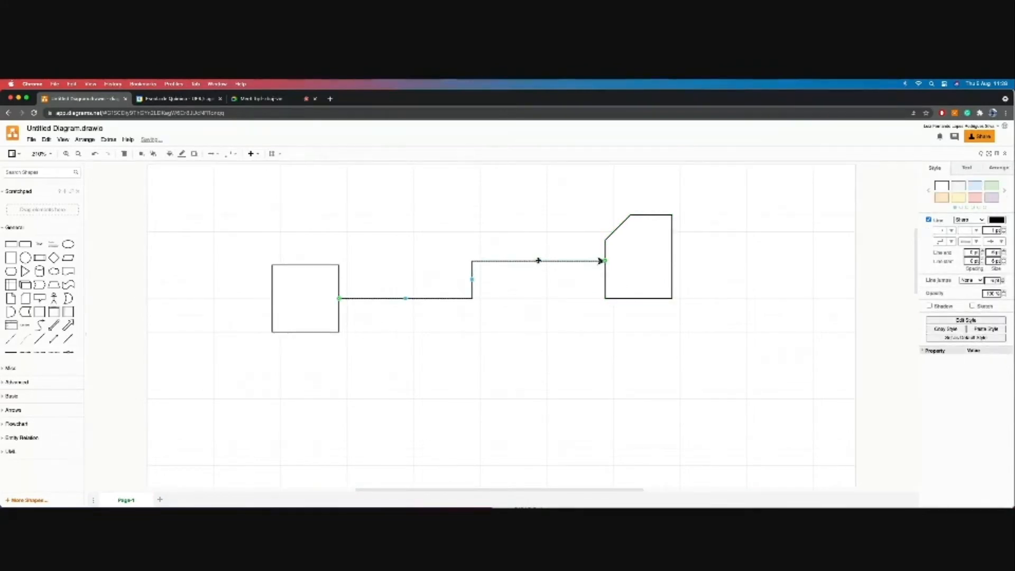
- Move the connector's upper horizontal segment down to line up with the segment leaving the square
click(541, 276)
click(537, 260)
double_click(541, 270)
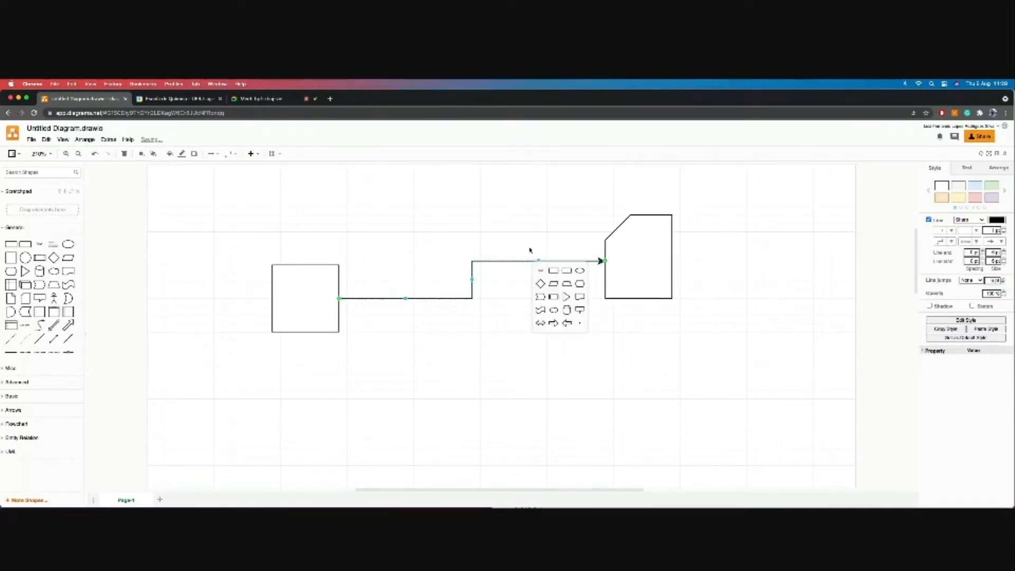
click(530, 247)
click(538, 262)
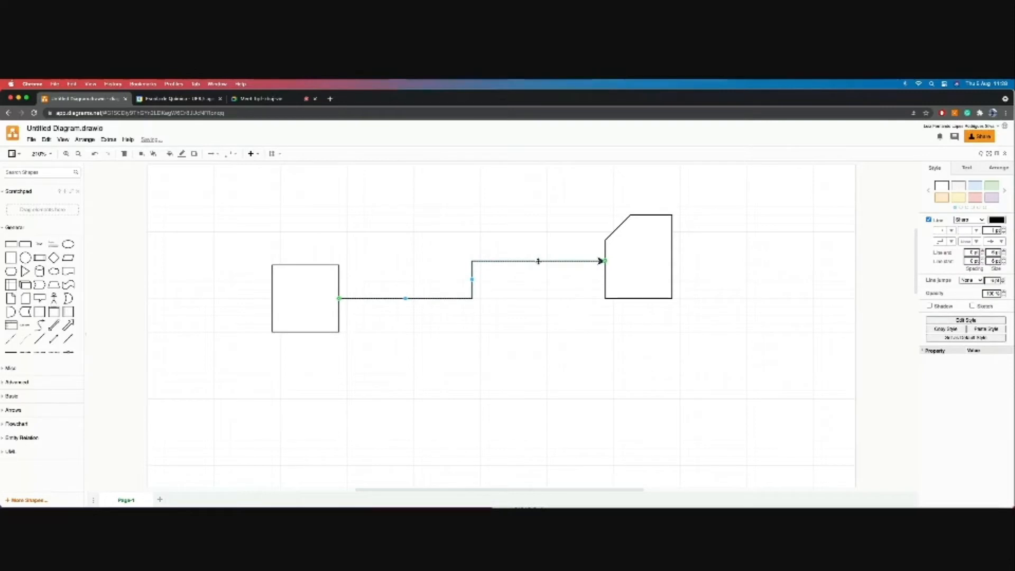
drag(538, 261, 541, 297)
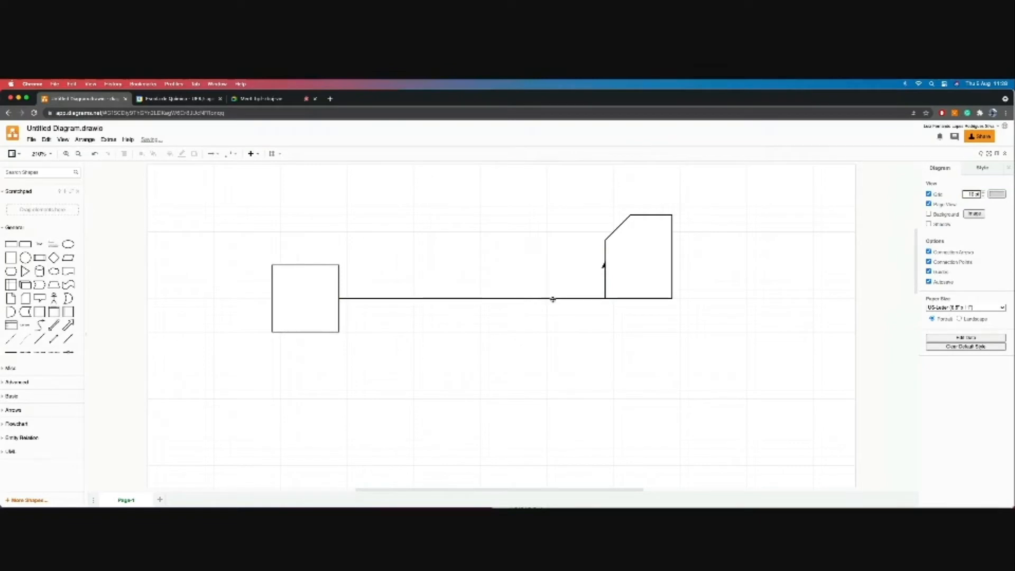
- Move the connector's vertical segment away from the card to about midway between the two shapes
click(550, 298)
drag(602, 278, 481, 283)
click(529, 350)
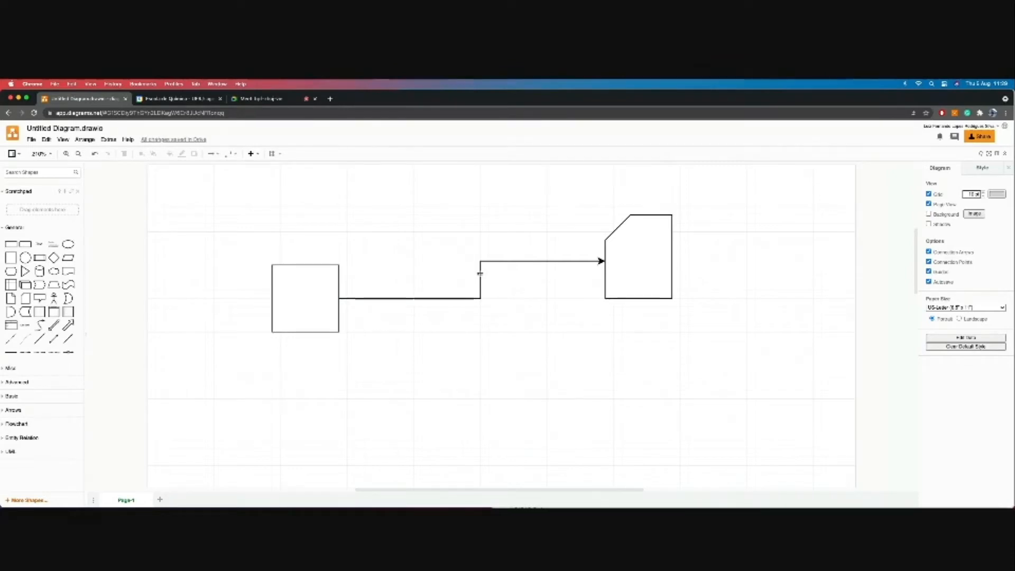
- Delete the connector between the square and the card, and undo the deletion
click(481, 273)
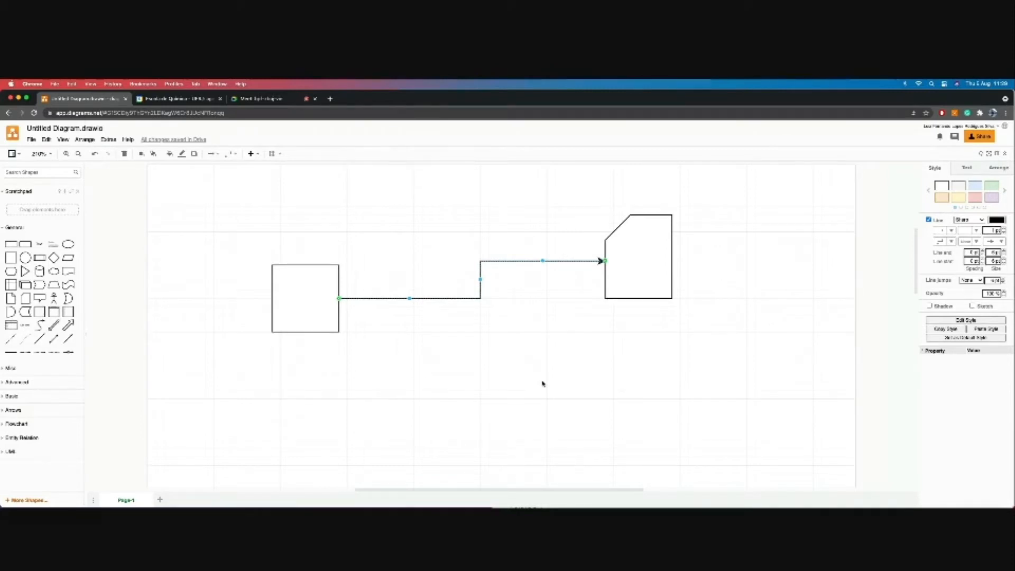
key(Delete)
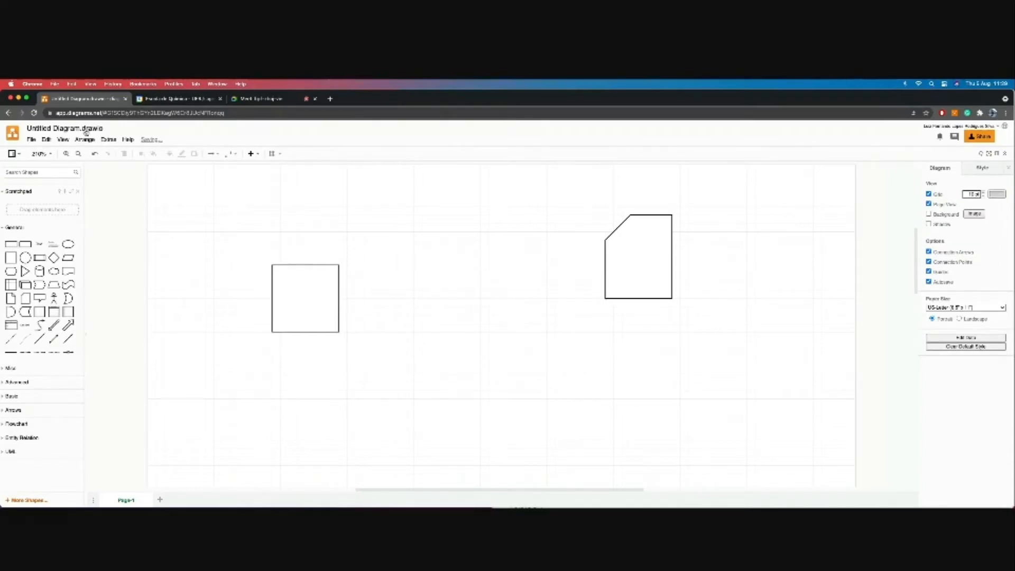
click(48, 140)
click(57, 201)
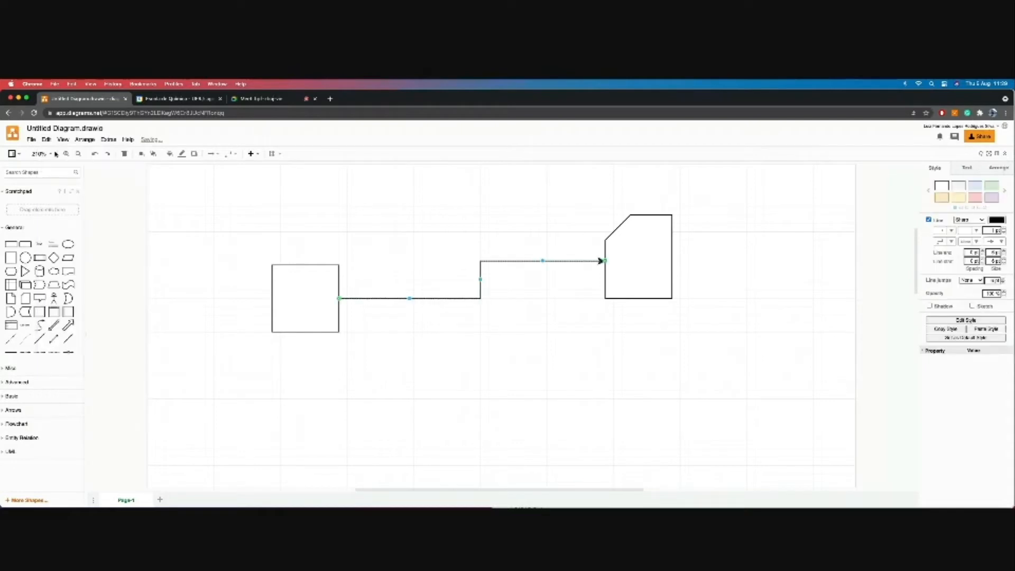
click(465, 387)
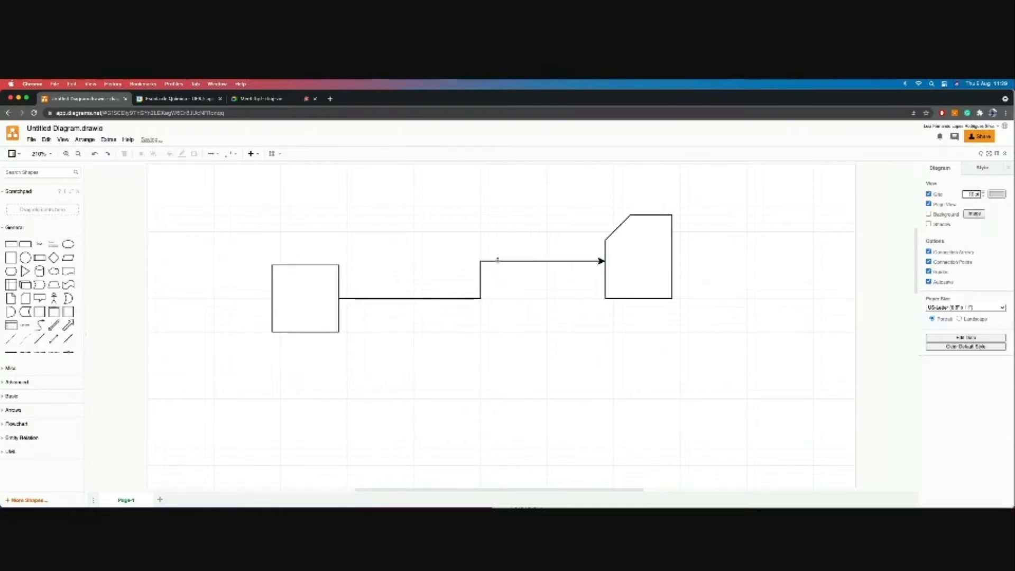
- Try the double-line and block-arrow connection styles on the connector, and return it to the plain line style
click(499, 260)
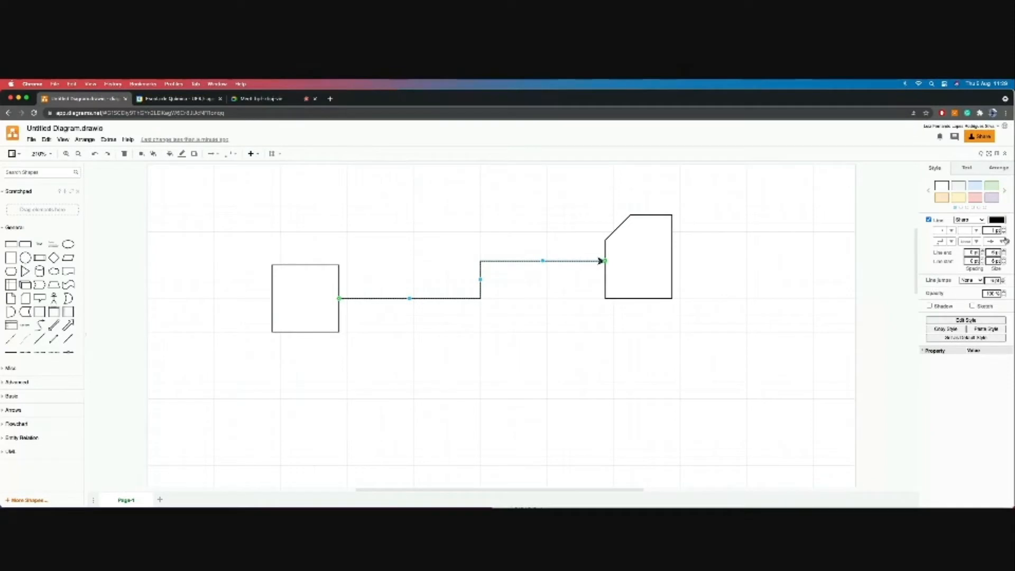
click(951, 232)
click(942, 257)
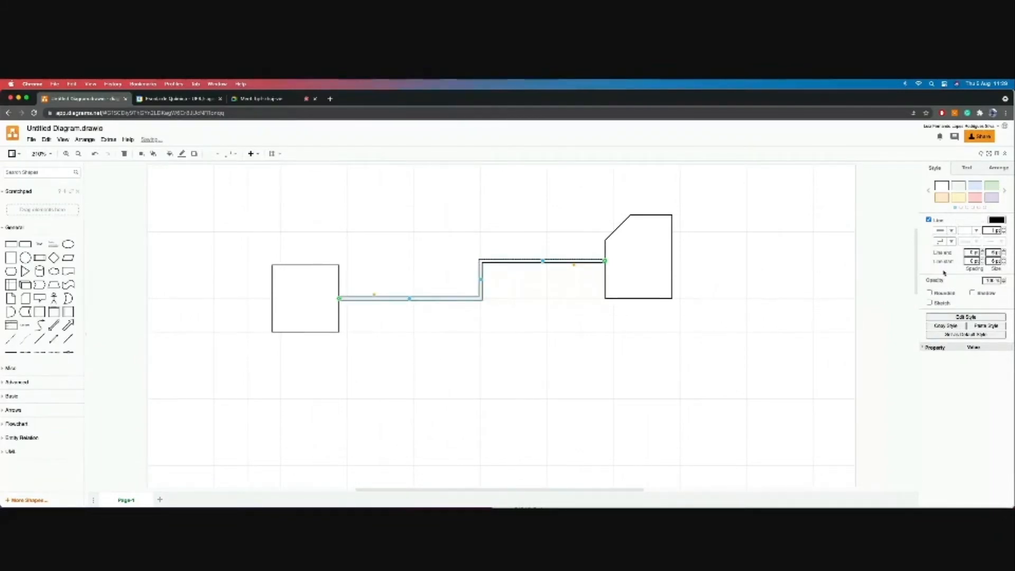
click(951, 241)
click(940, 268)
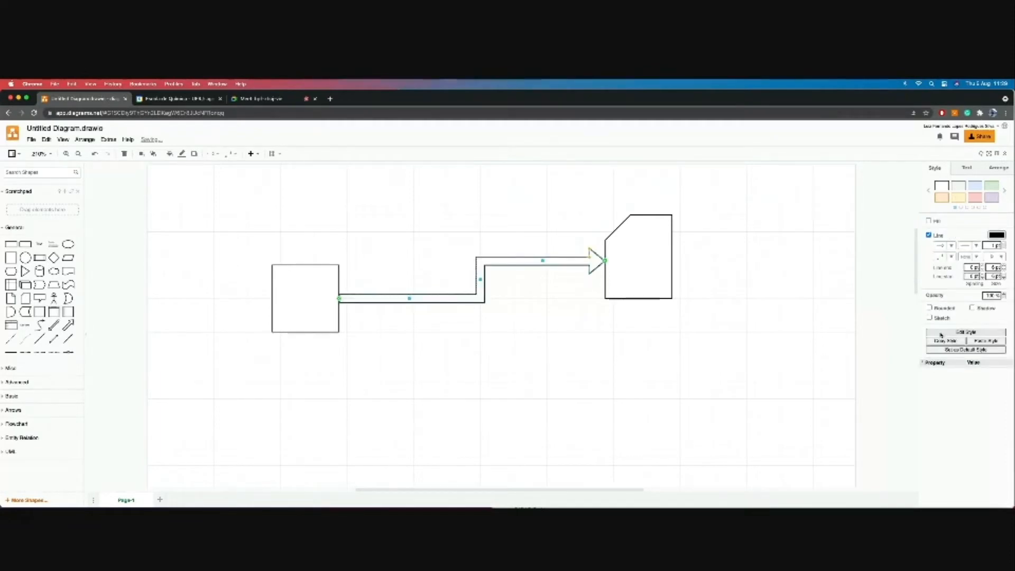
click(942, 258)
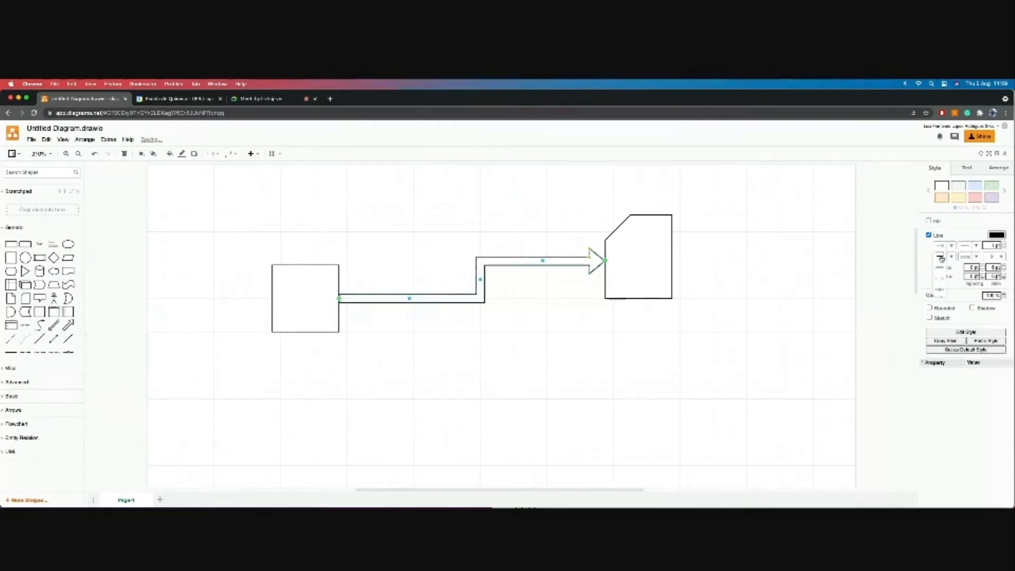
click(942, 259)
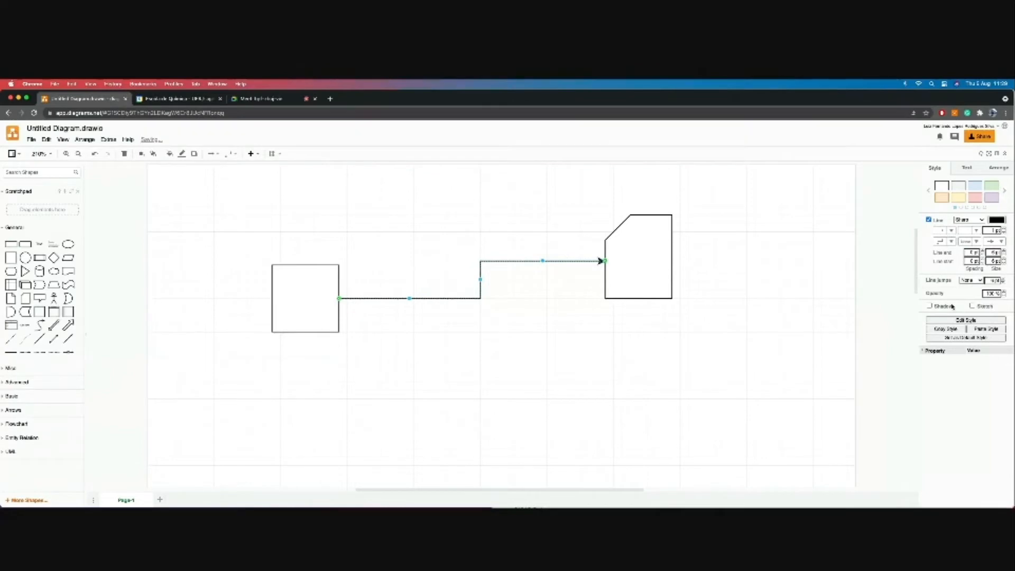
- Add an arrowhead at the connector's square end and remove the arrowhead at its card end
click(977, 242)
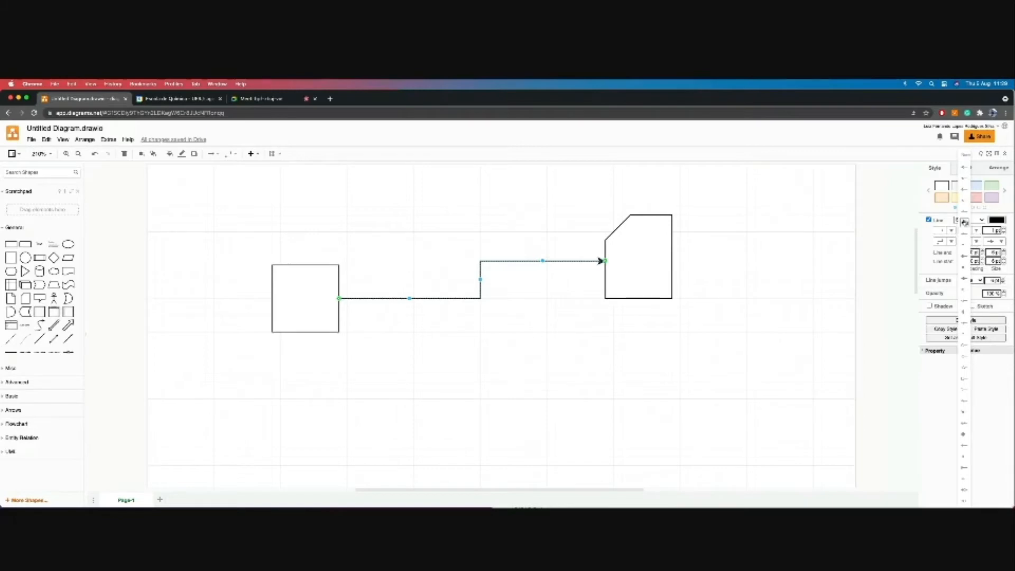
click(965, 168)
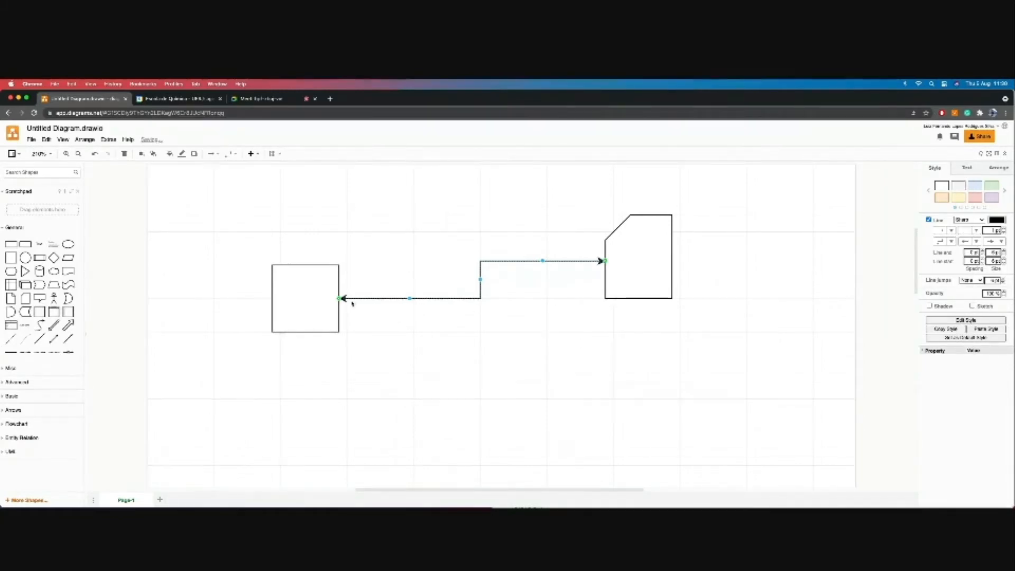
click(1001, 242)
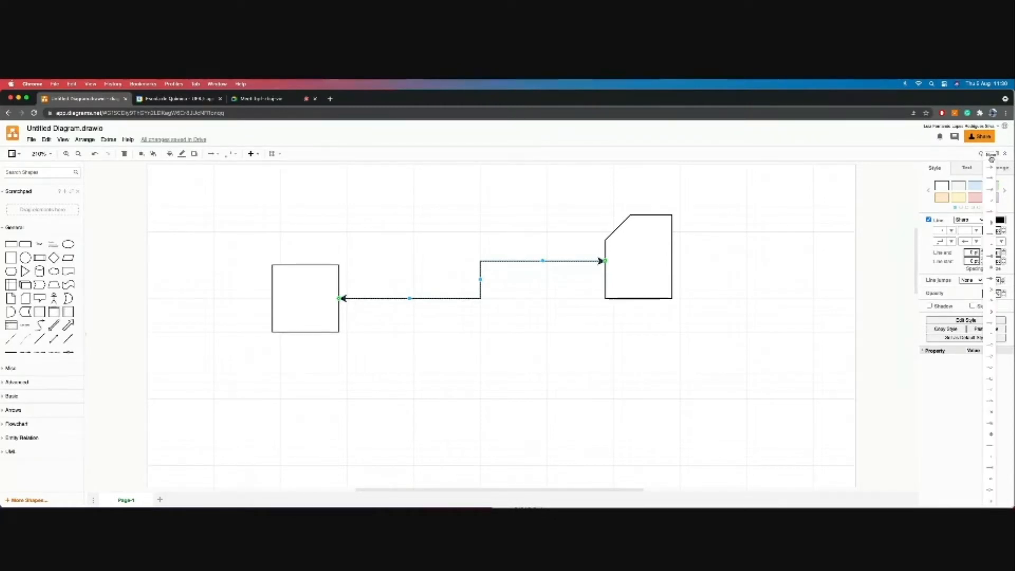
click(992, 159)
click(517, 442)
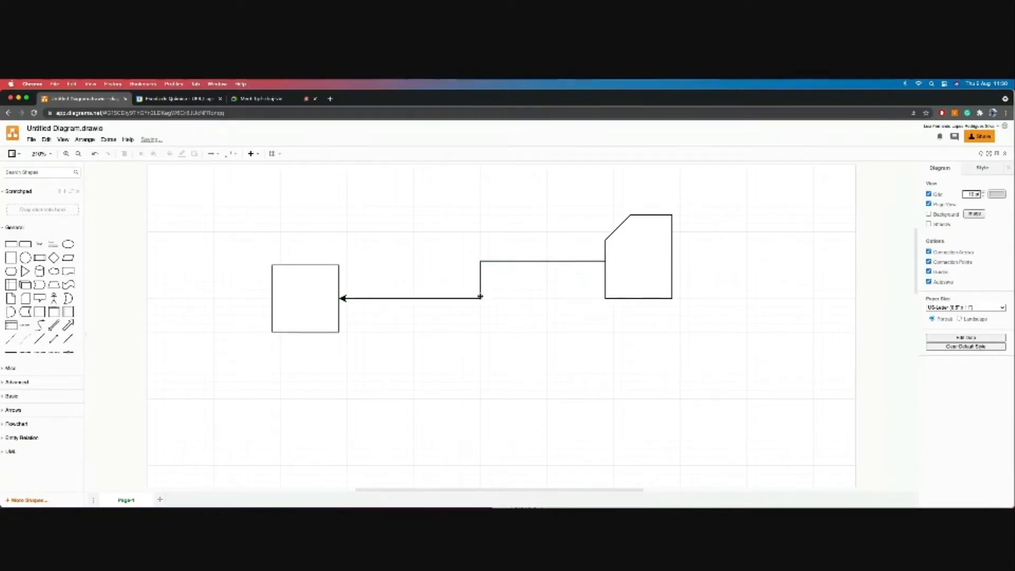
- Move the card shape down and slightly left so it sits below the level of the square
click(481, 297)
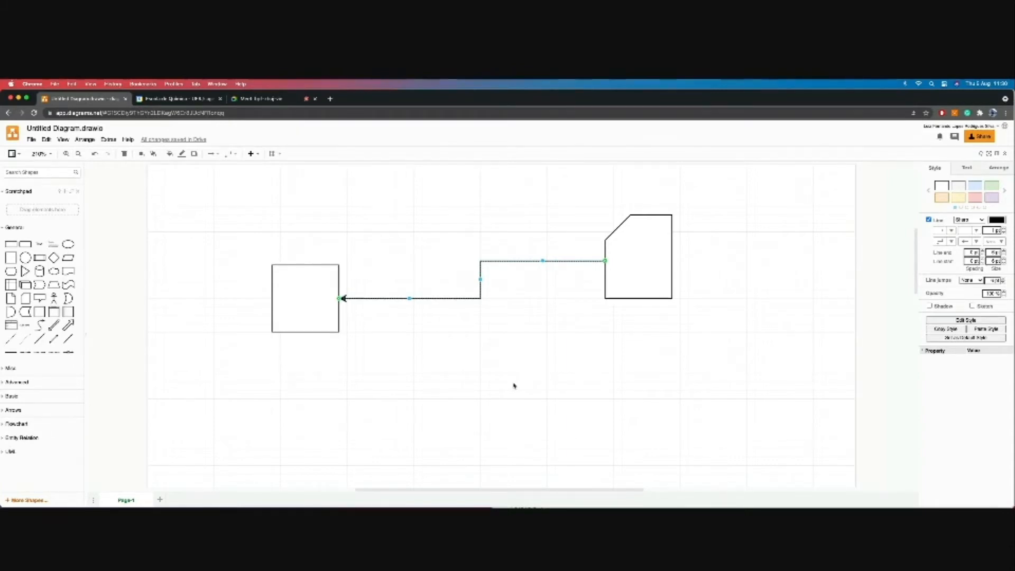
click(636, 276)
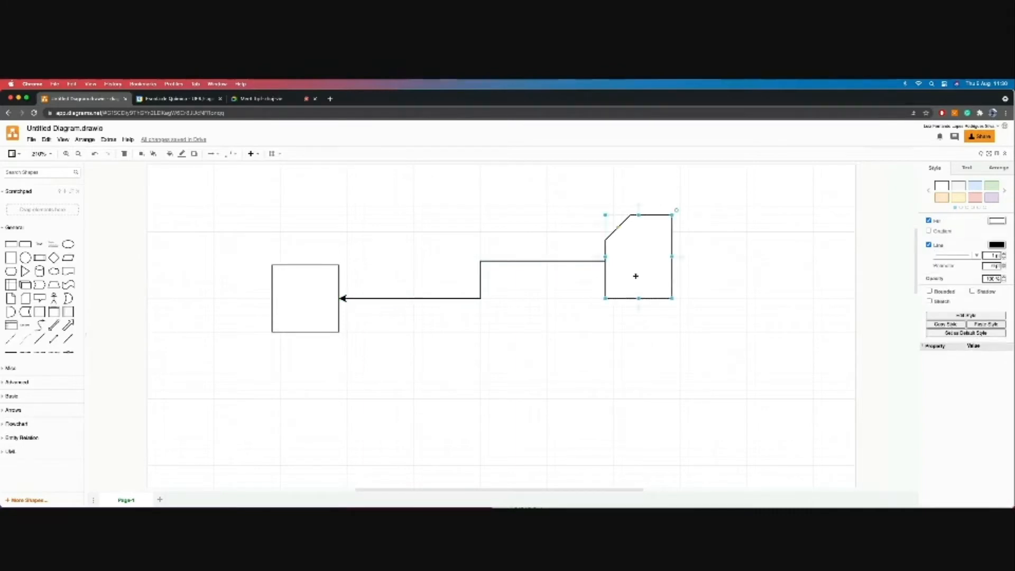
drag(636, 263, 614, 376)
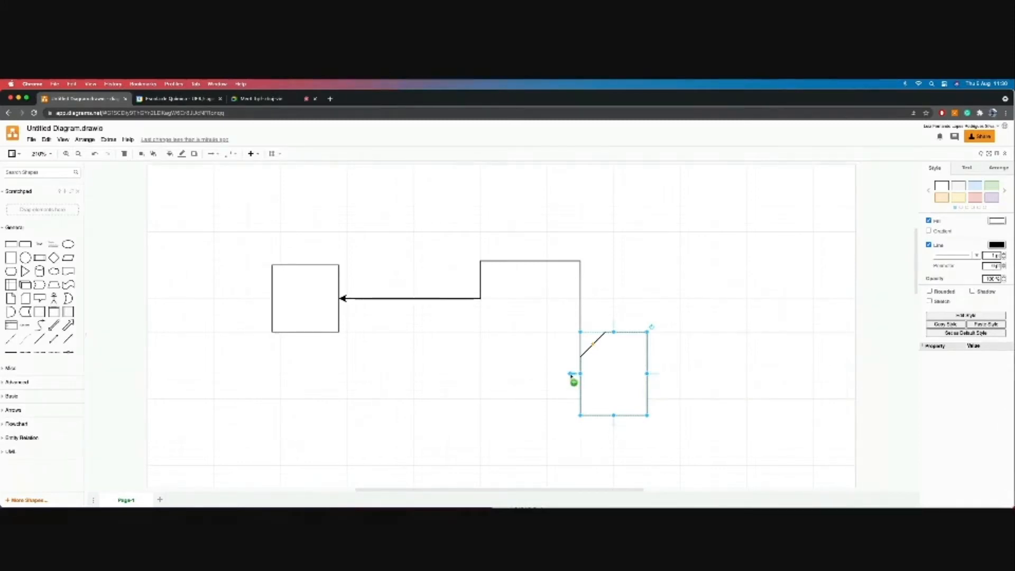
- Add a parallelogram connected to the card's left side and move it beneath the square
mouse_move(571, 375)
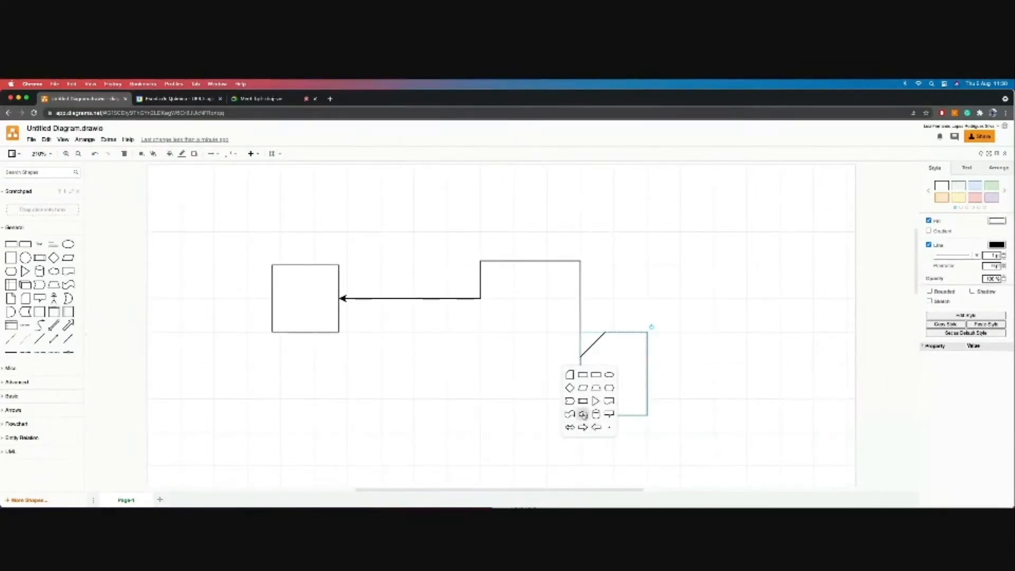
click(583, 390)
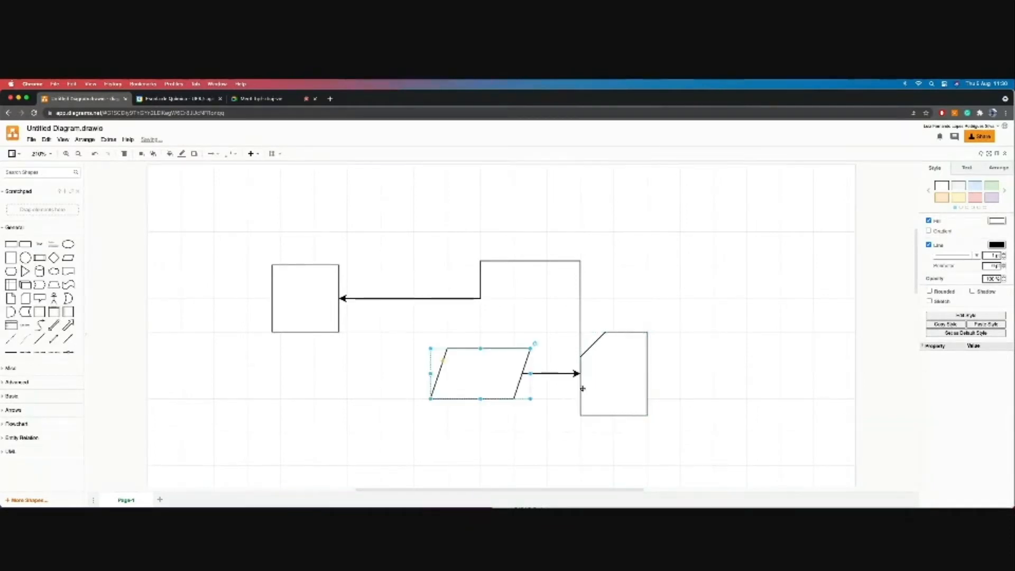
drag(449, 362, 272, 416)
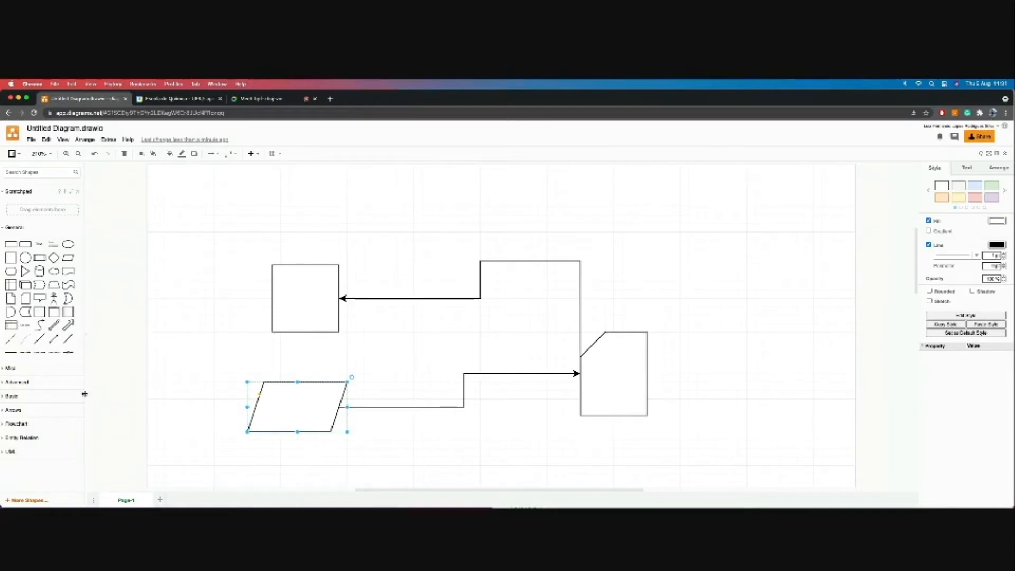
- Open the list of additional shape libraries and examine the Entity Relation shapes and the Software and Networking categories
click(24, 501)
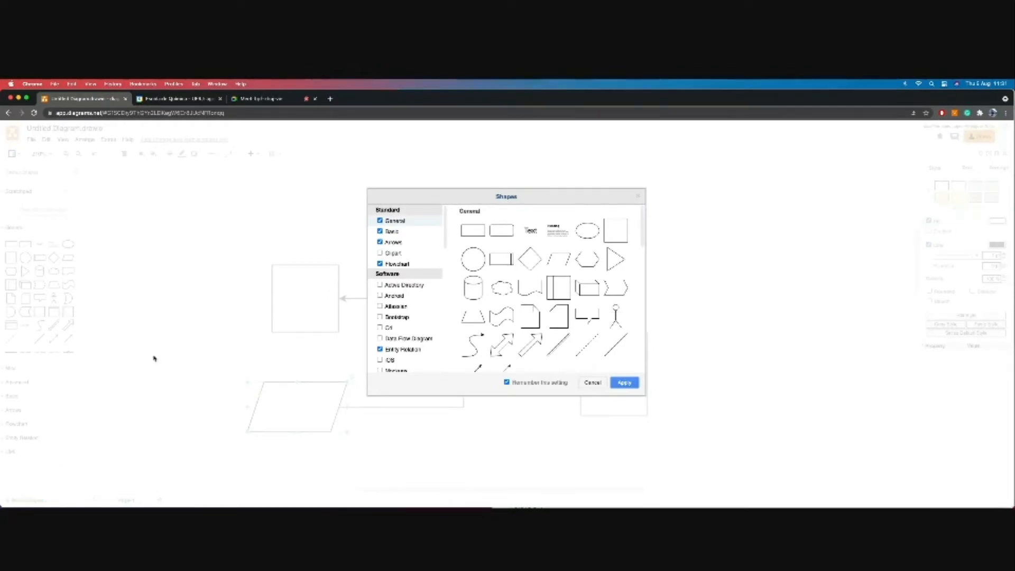
scroll(398, 317, down, 3)
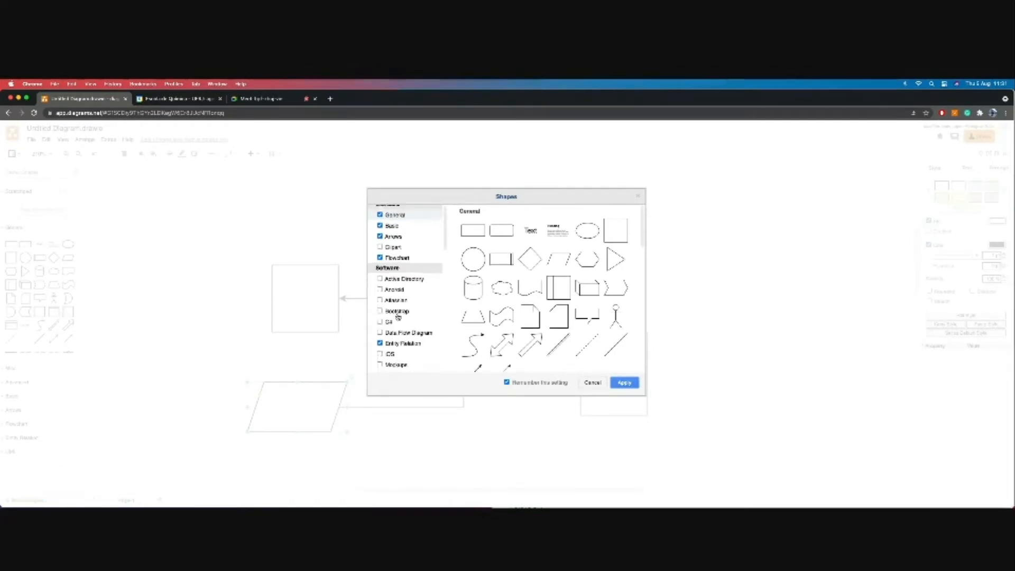
scroll(398, 316, down, 2)
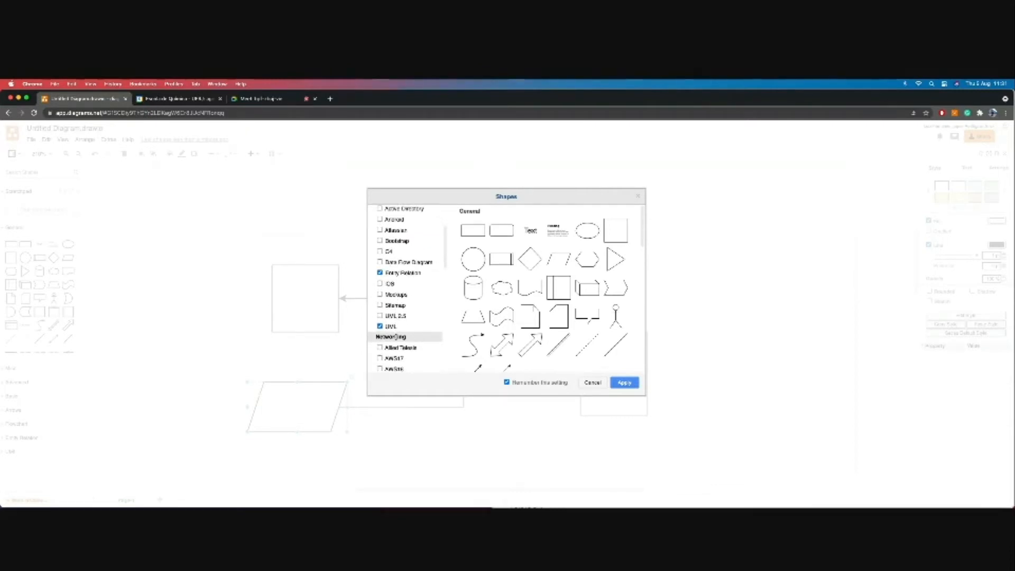
scroll(396, 339, up, 5)
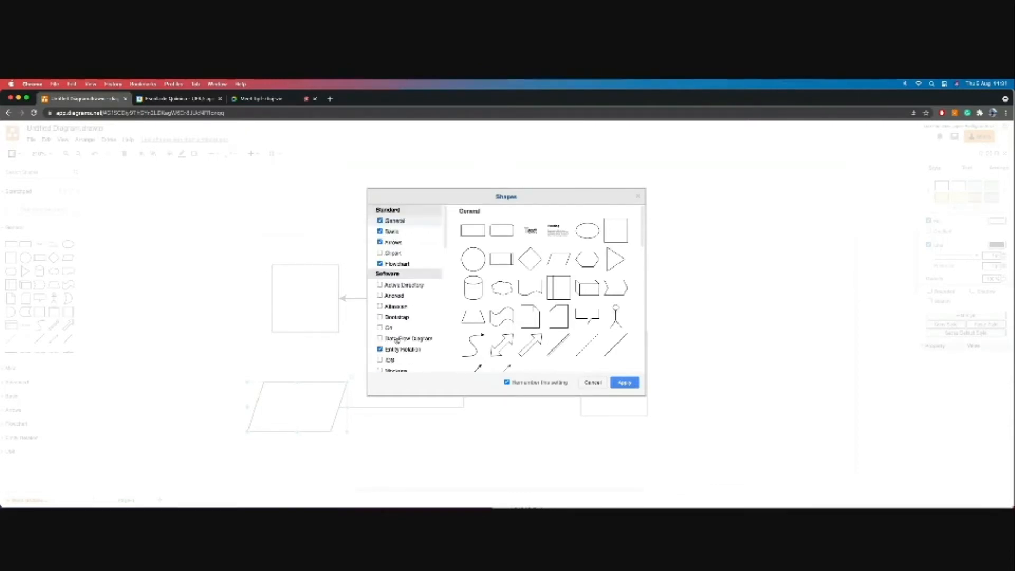
scroll(397, 340, down, 5)
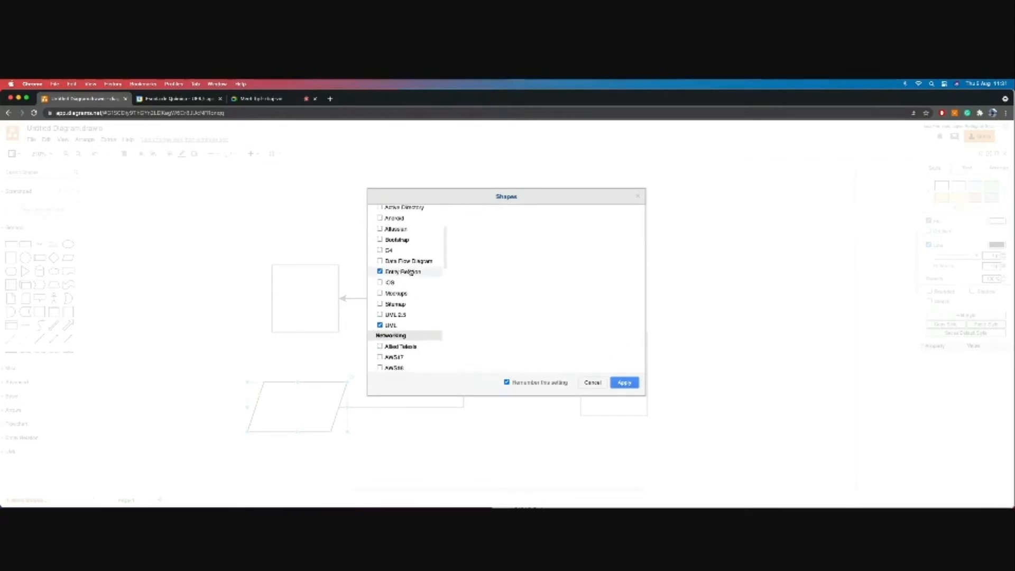
mouse_move(411, 272)
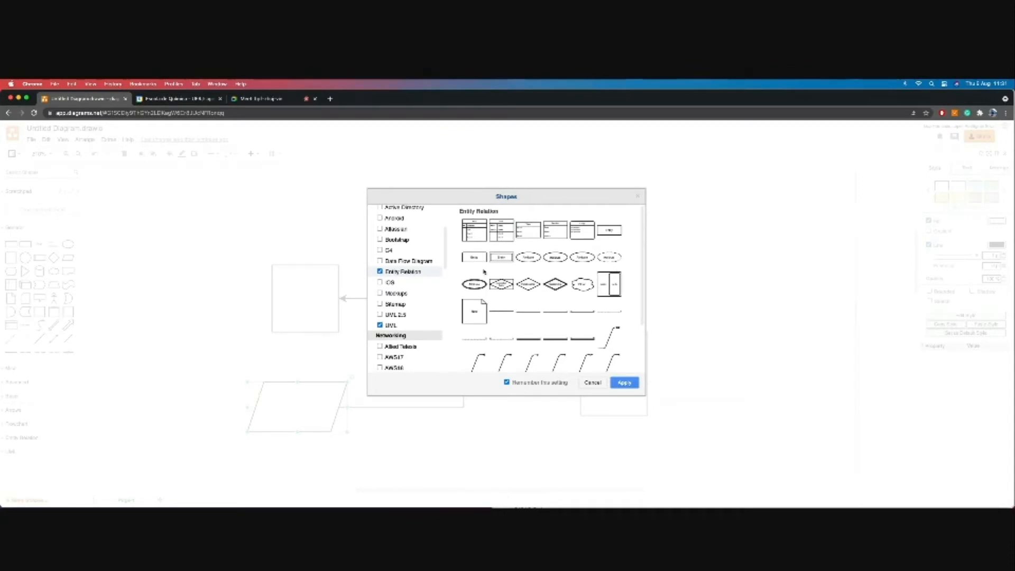
scroll(503, 324, down, 2)
scroll(521, 316, up, 2)
scroll(407, 318, down, 3)
scroll(407, 317, down, 2)
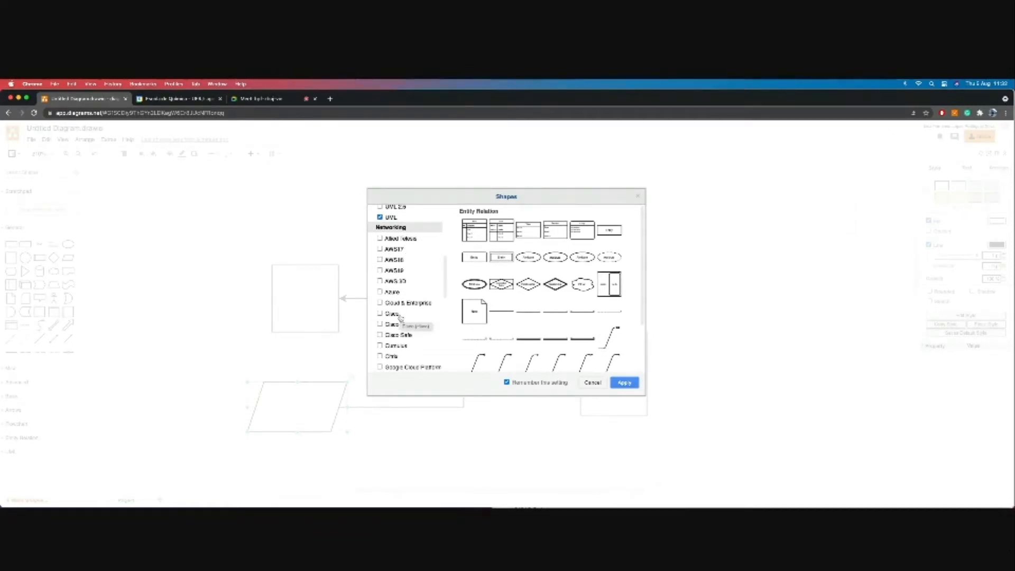
scroll(398, 333, down, 1)
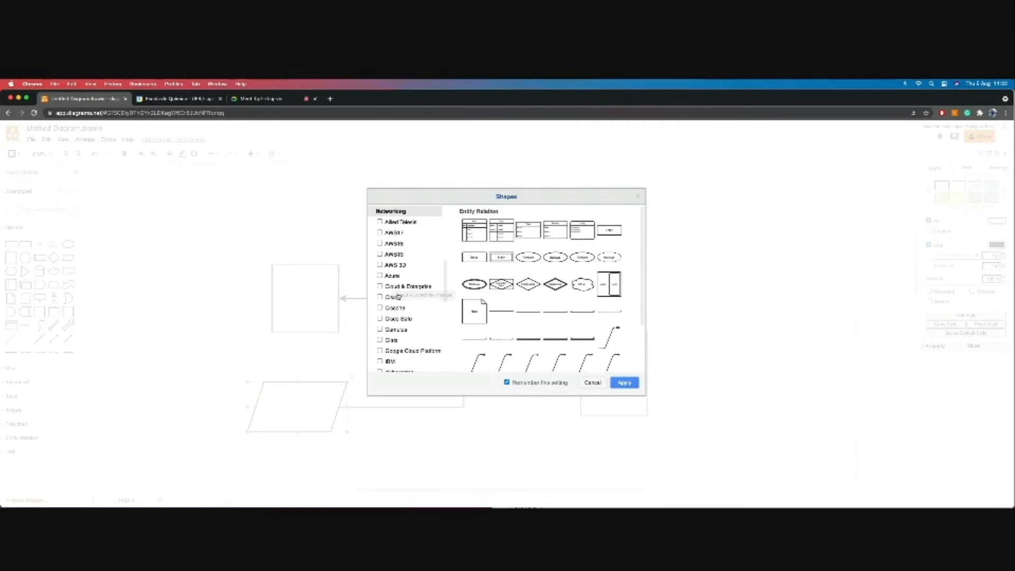
scroll(405, 331, down, 4)
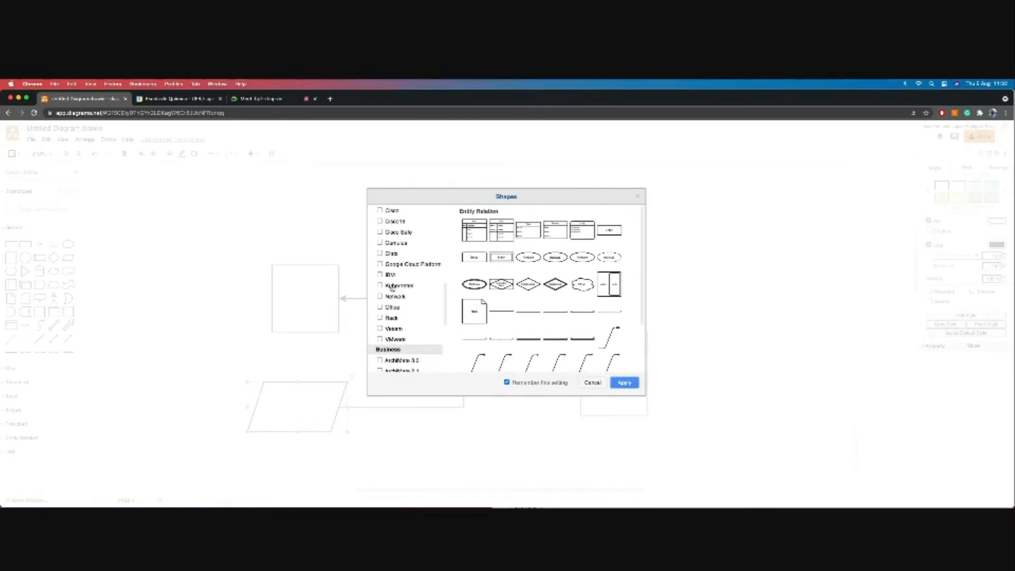
- Preview the Google Cloud Platform and IBM shape libraries
click(398, 267)
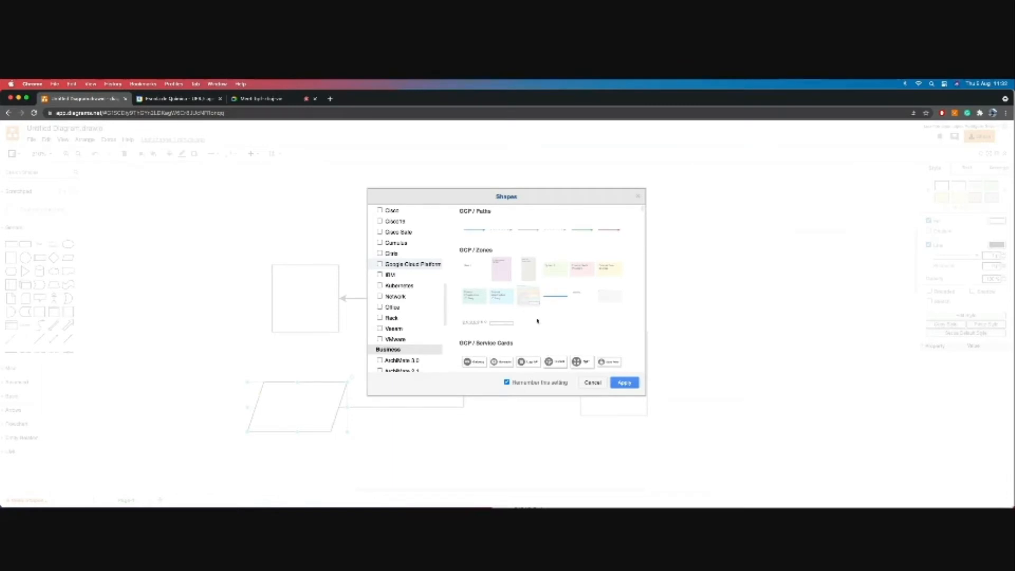
scroll(546, 325, down, 1)
click(398, 276)
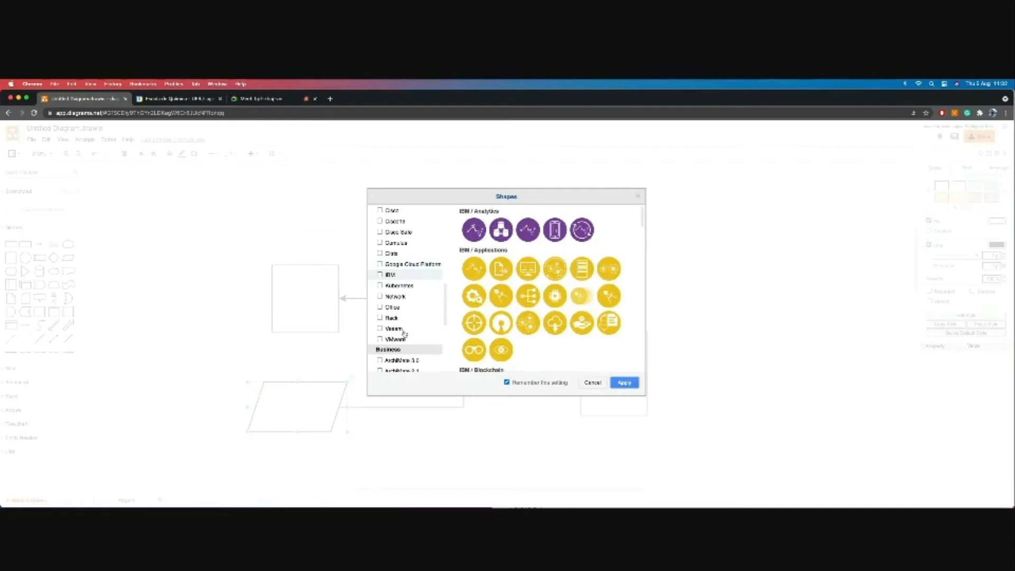
- Select the Proc. Eng. library in the Other category, and preview the Threat Modeling and Material Design shapes
scroll(405, 331, down, 3)
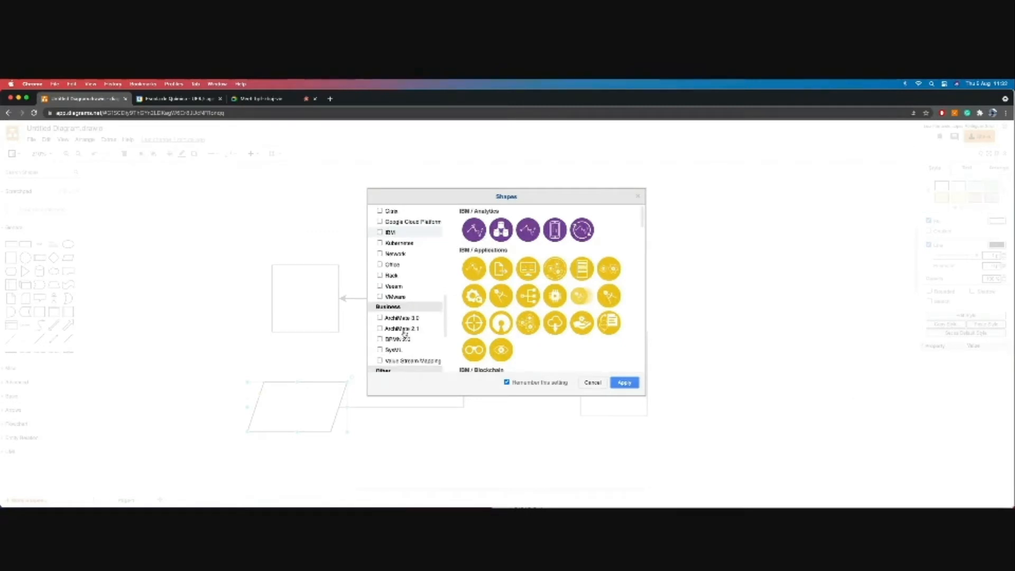
scroll(405, 332, down, 7)
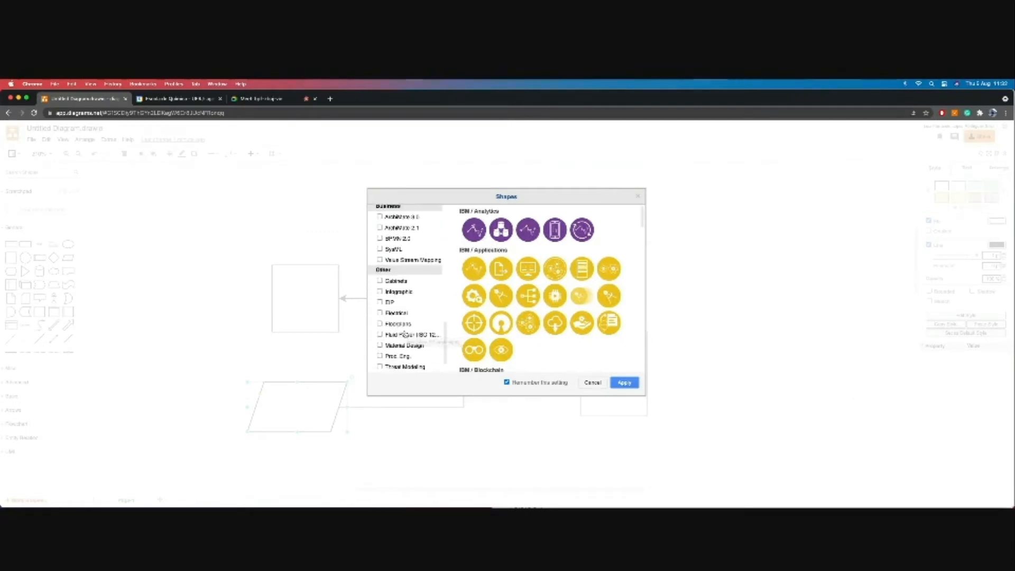
scroll(414, 352, down, 2)
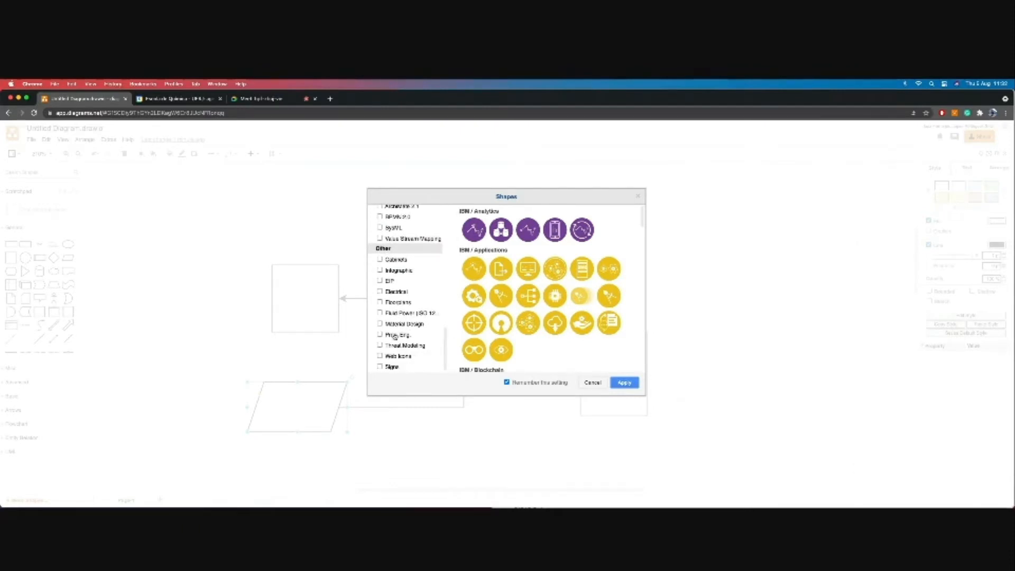
mouse_move(396, 336)
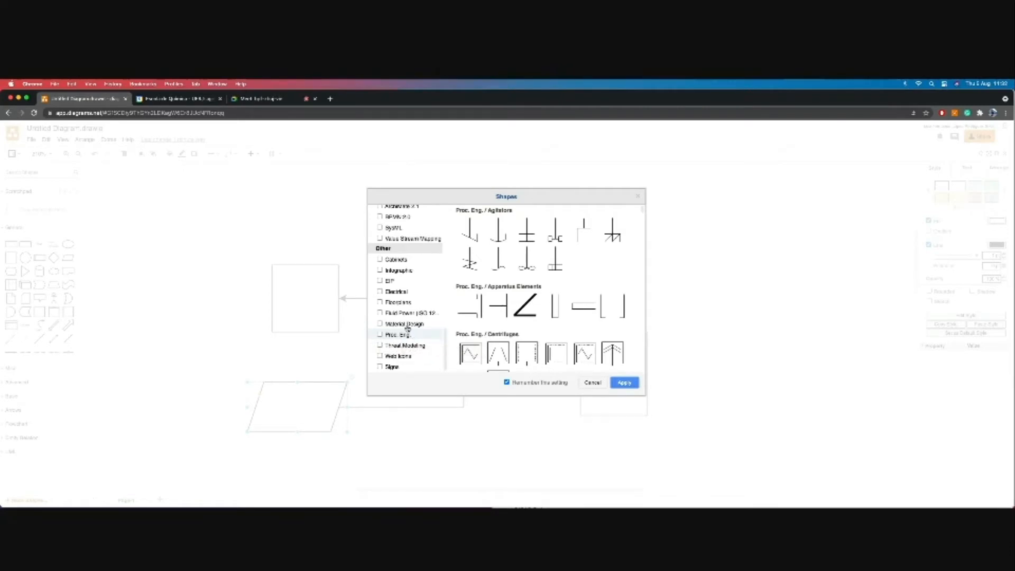
click(381, 335)
mouse_move(403, 347)
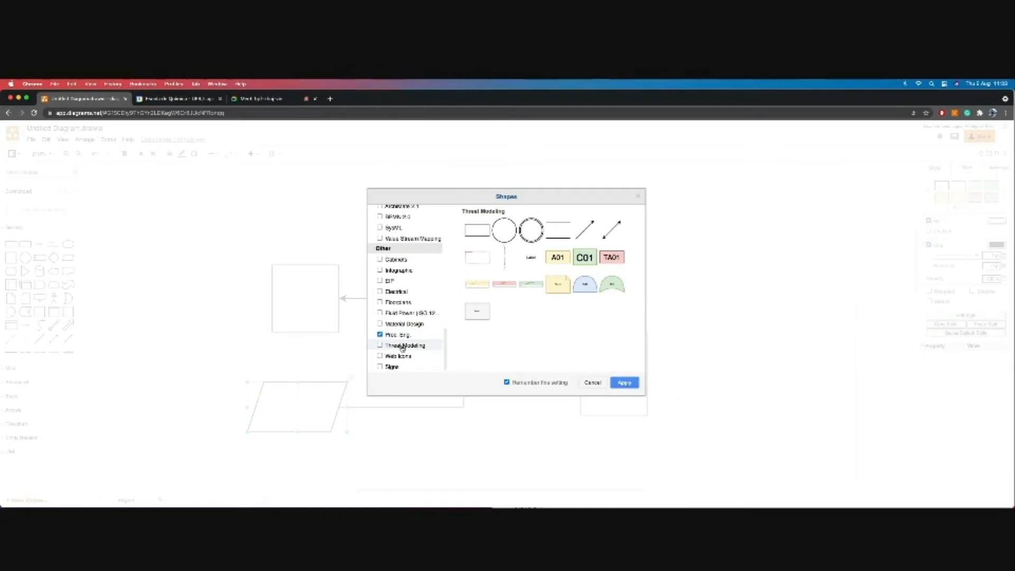
mouse_move(398, 325)
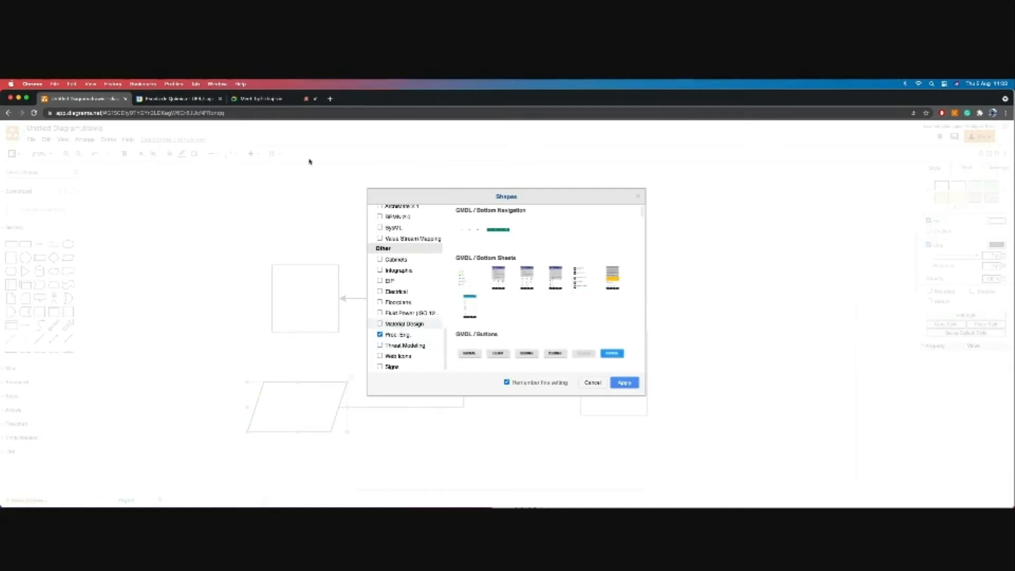
- Switch to the Google Meet call, admit the waiting participant, and return to the diagrams.net shape library selection
click(282, 99)
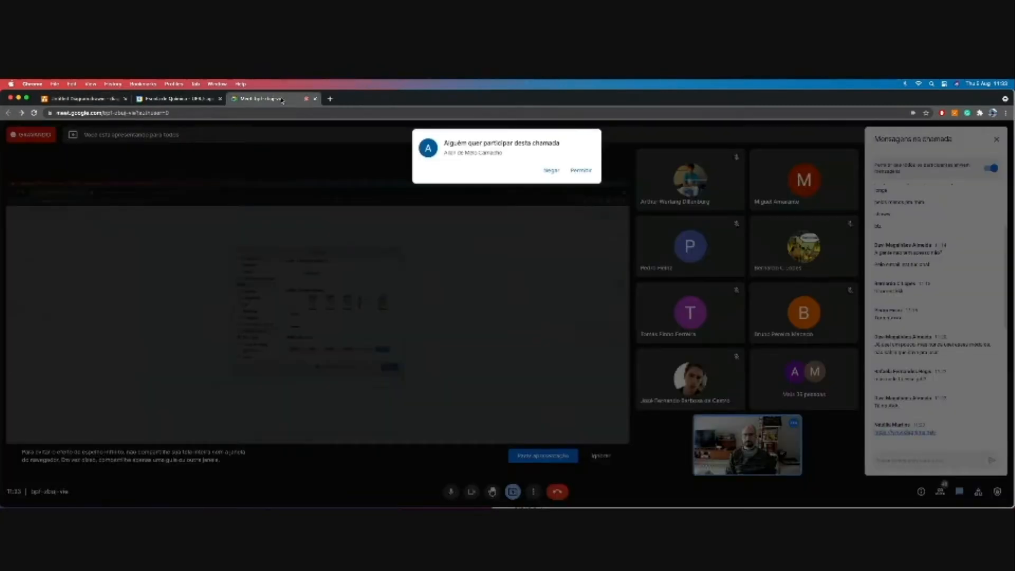
click(581, 170)
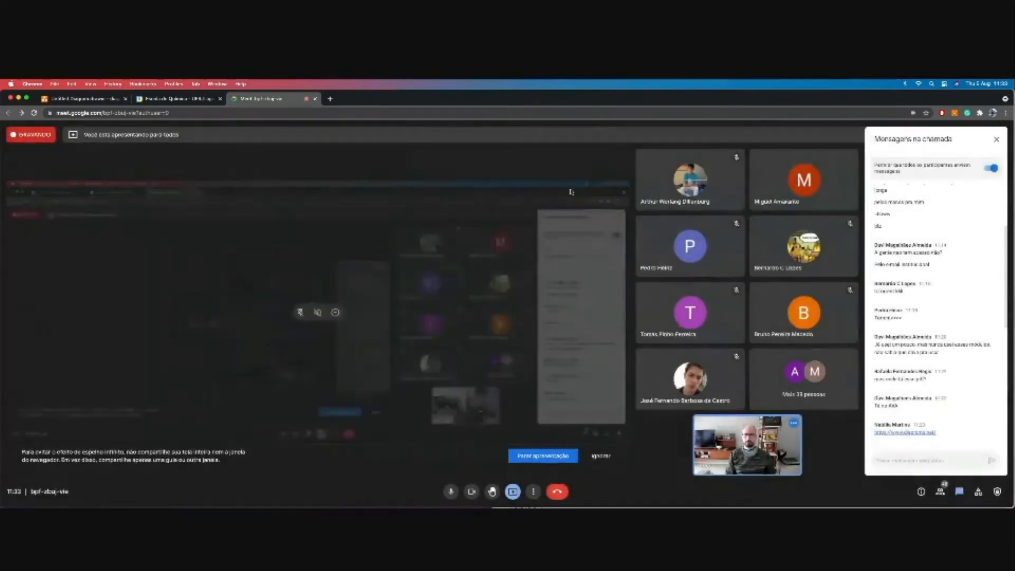
click(89, 99)
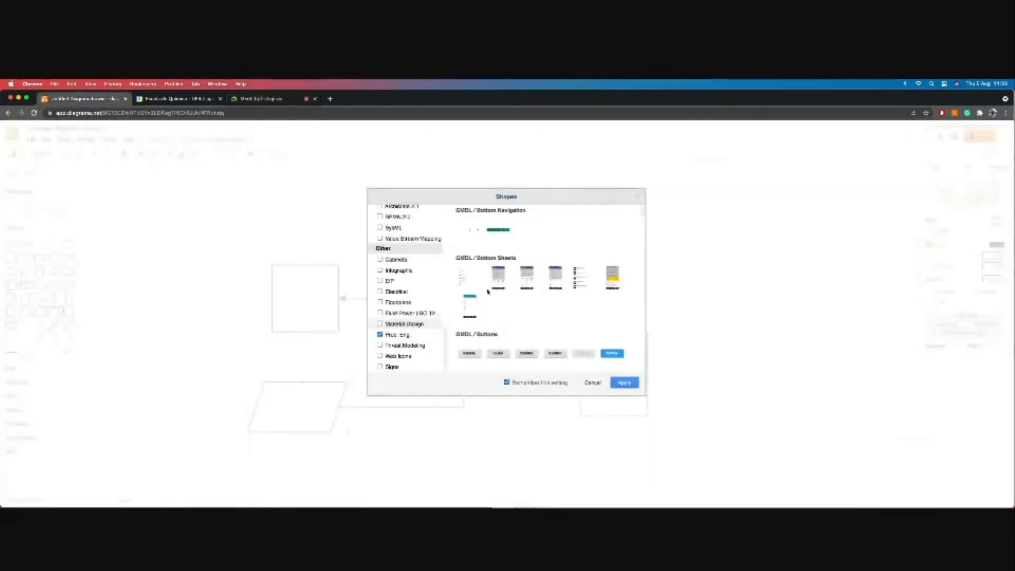
- Browse the shapes in the Fluid Power (ISO 1219) library
mouse_move(396, 314)
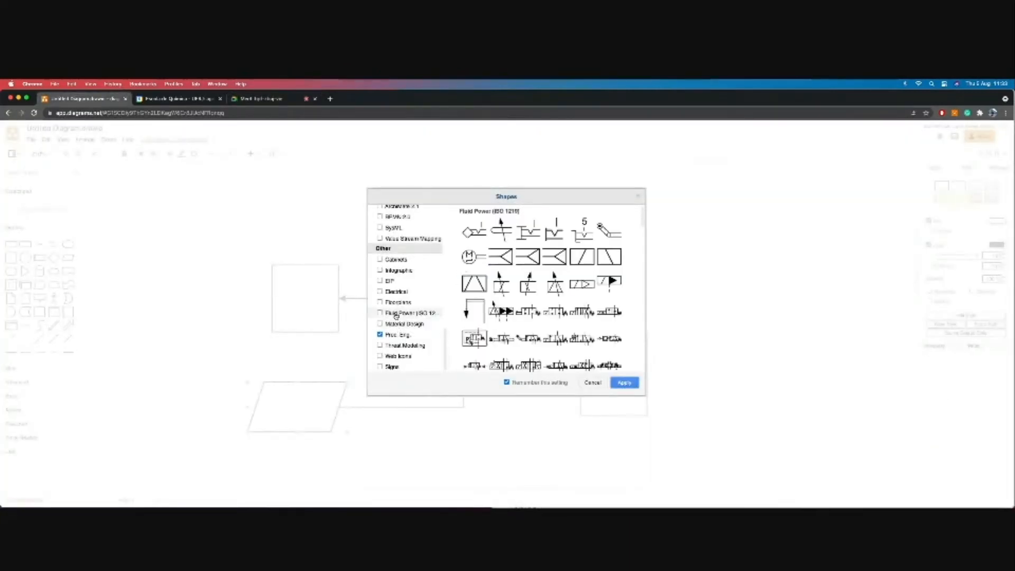
scroll(567, 340, down, 4)
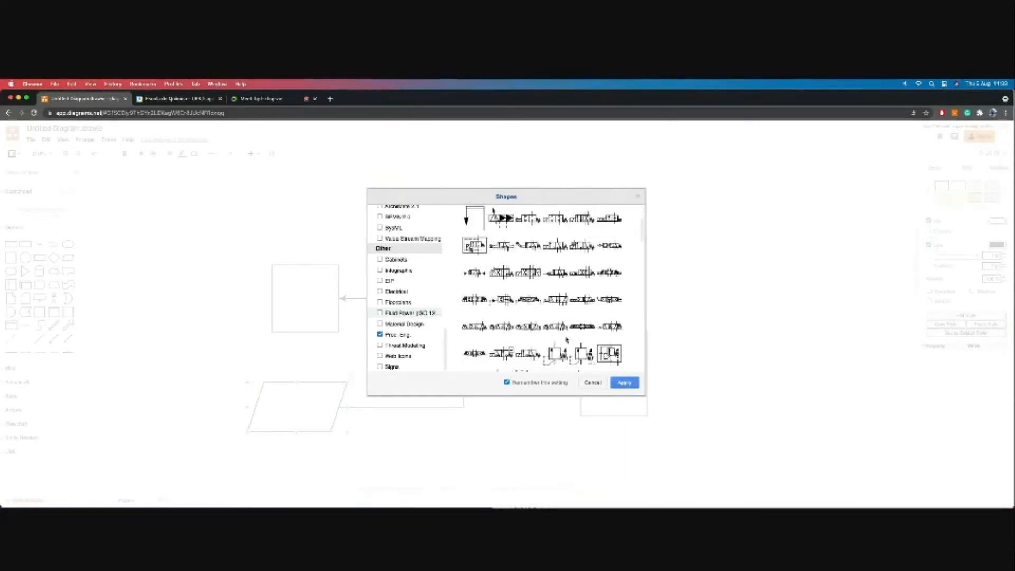
scroll(567, 340, down, 2)
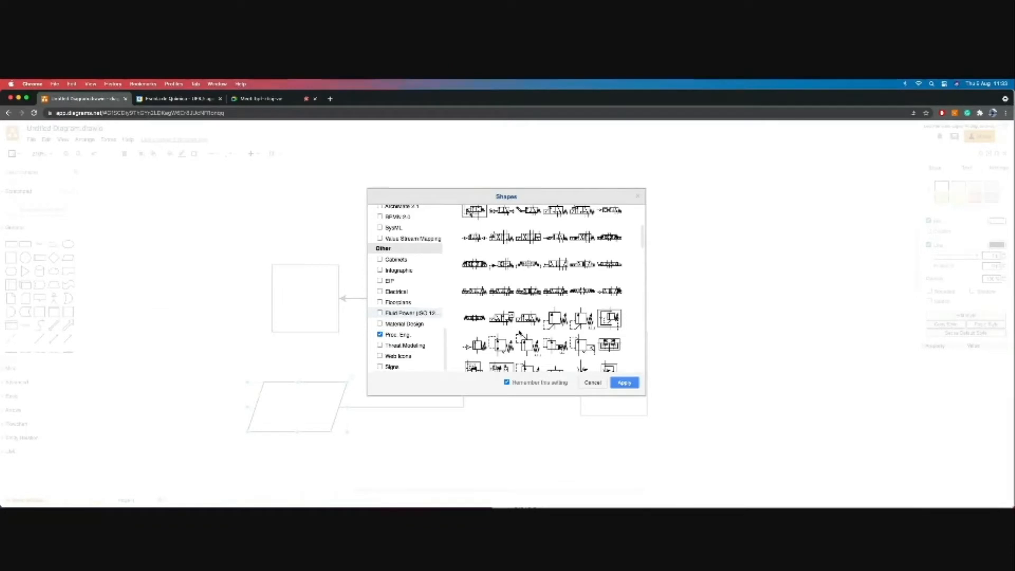
scroll(520, 333, down, 5)
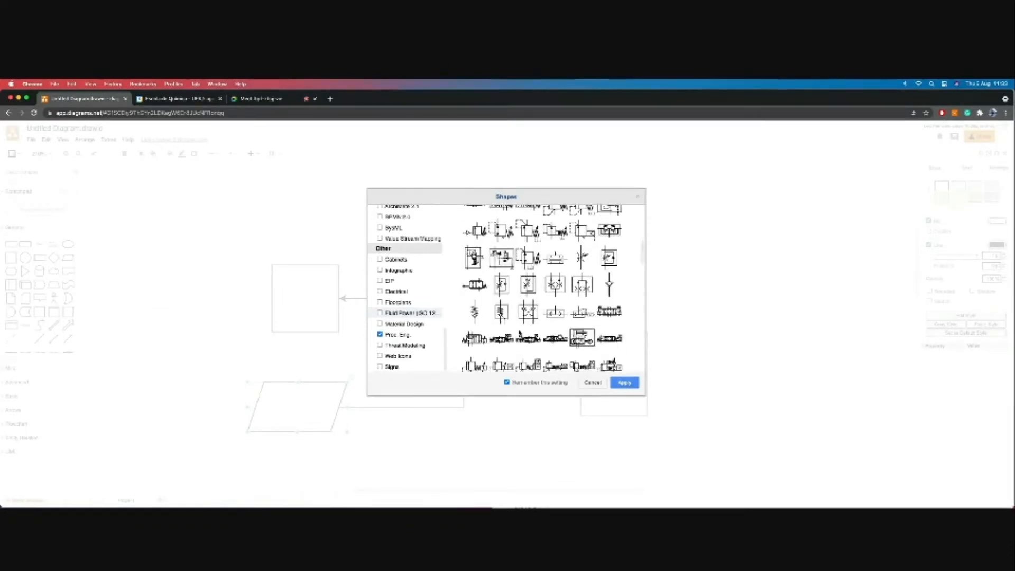
scroll(542, 288, down, 4)
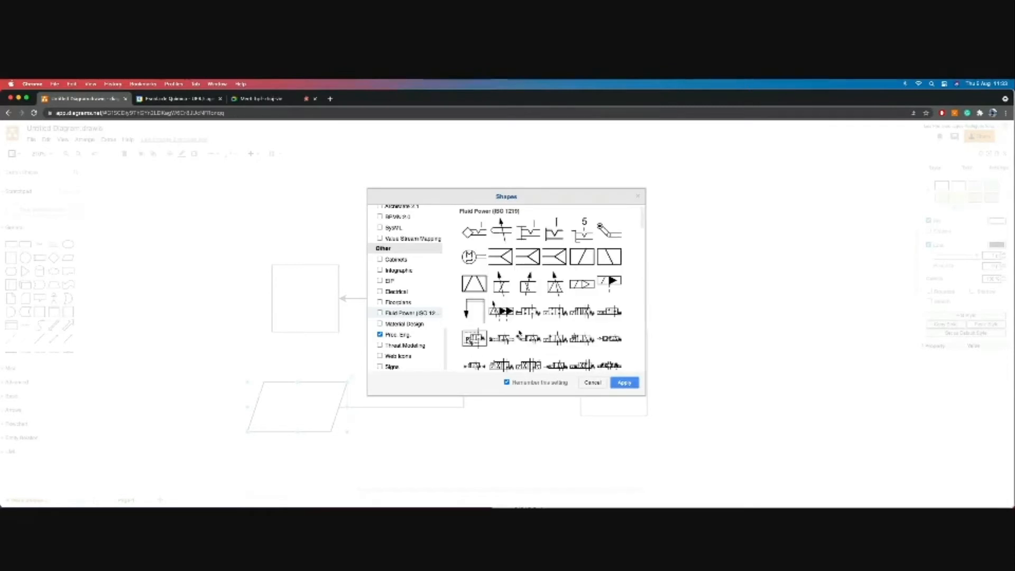
- Preview the shapes in the Electrical and EIP libraries
mouse_move(396, 297)
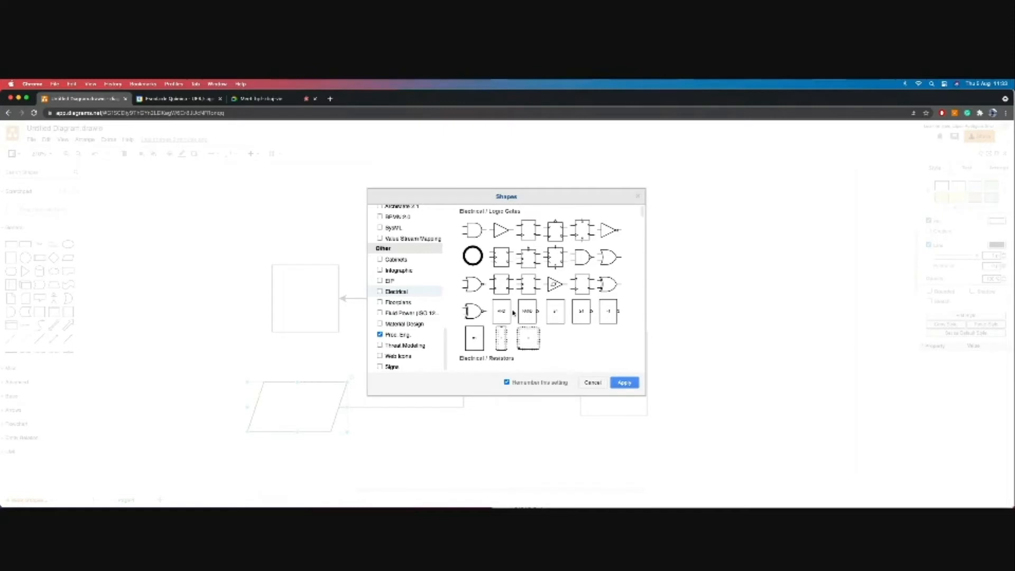
scroll(513, 313, down, 5)
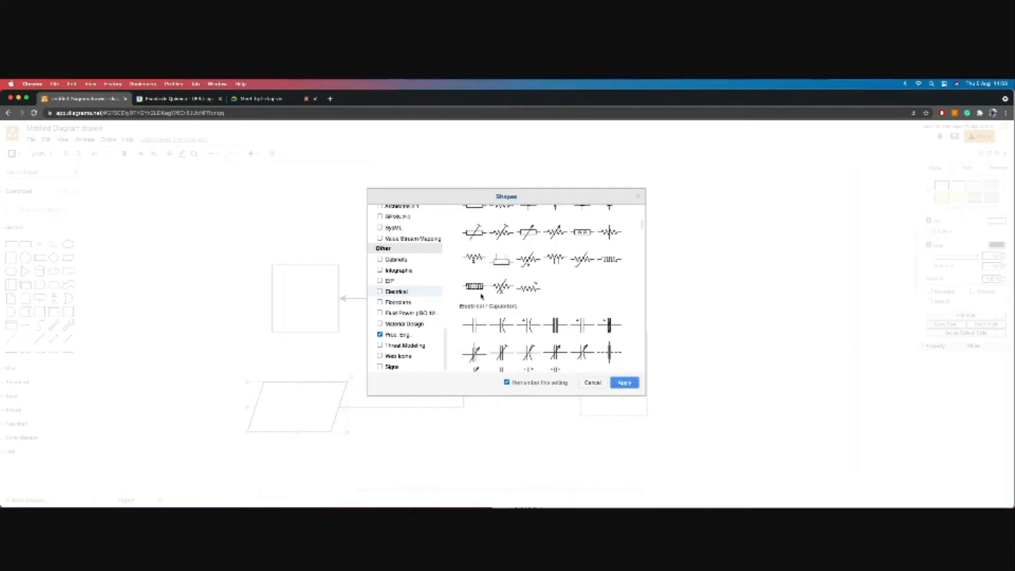
scroll(578, 300, down, 3)
scroll(578, 300, down, 2)
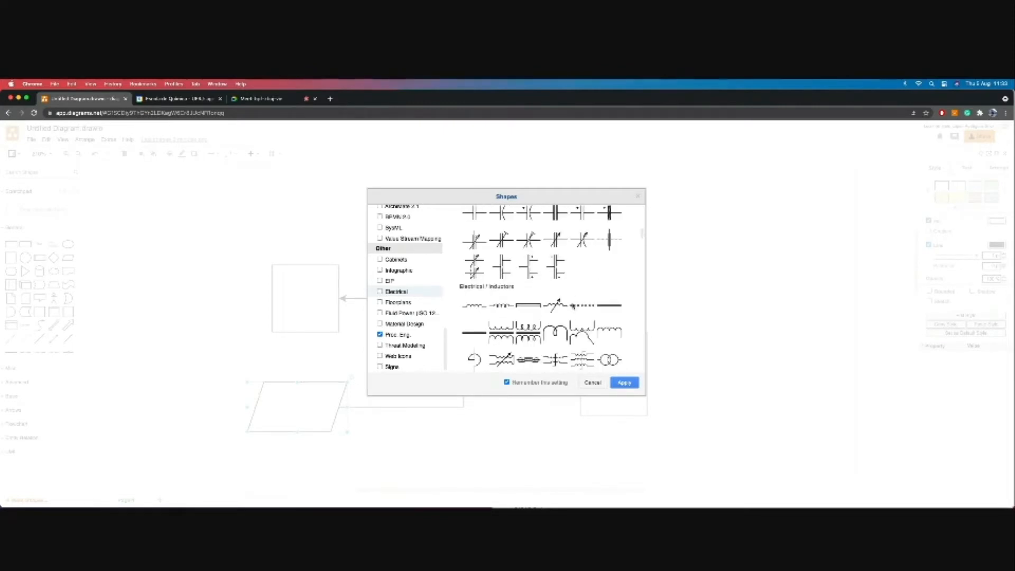
scroll(578, 300, up, 10)
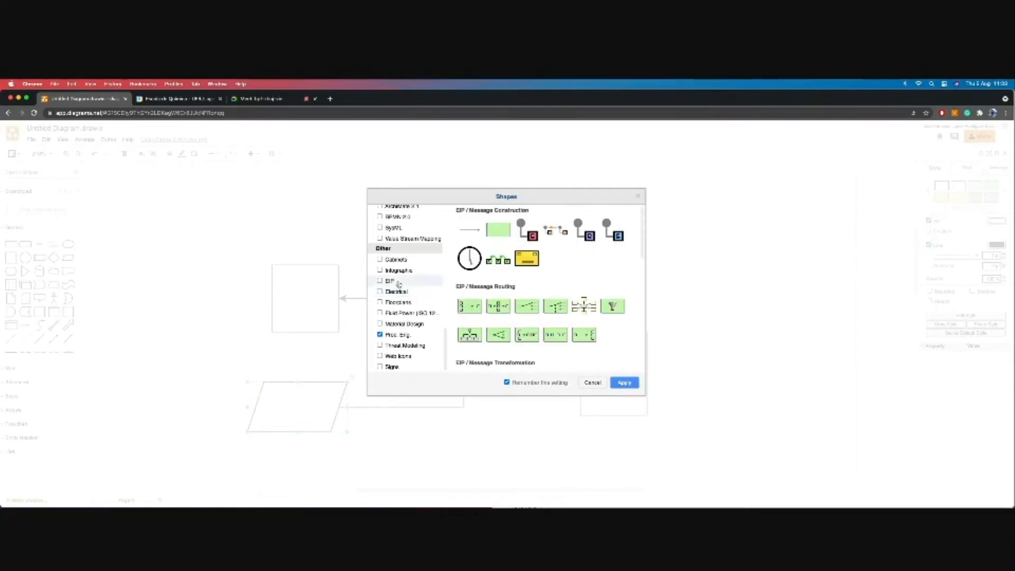
scroll(571, 312, down, 4)
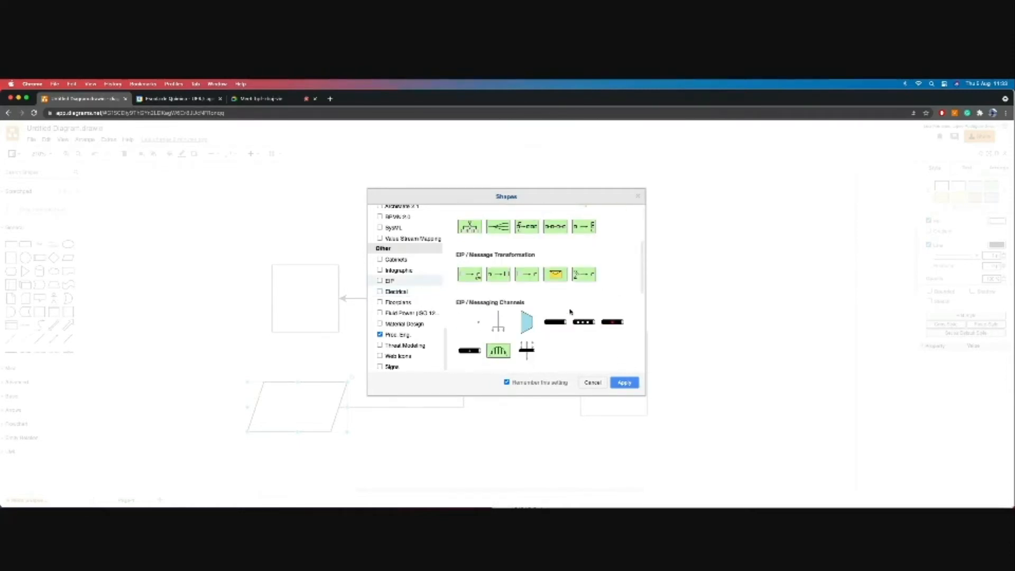
scroll(571, 312, up, 4)
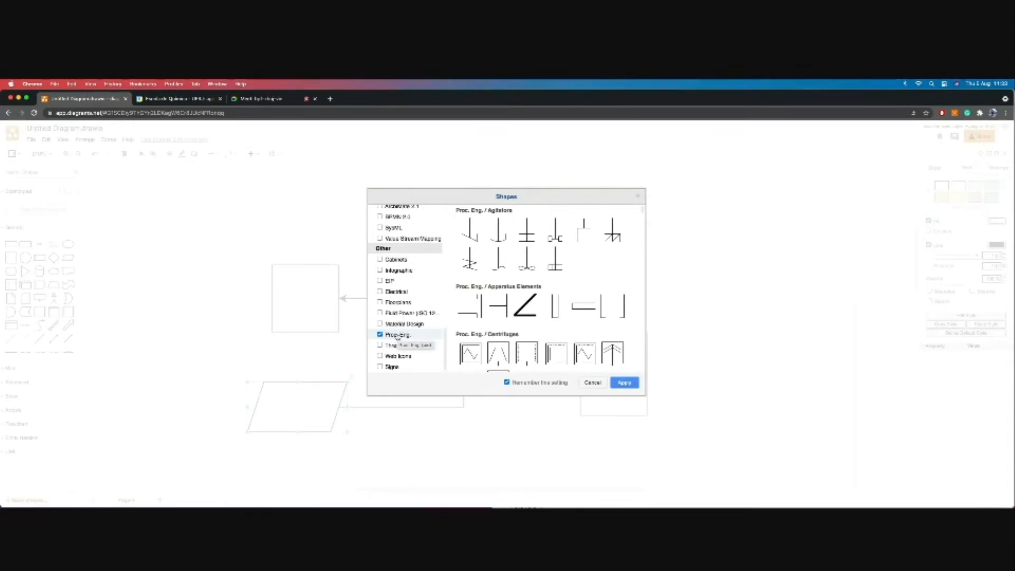
- Apply the shape library selection with Proc. Eng. enabled, and delete all shapes and connectors from the page
click(622, 383)
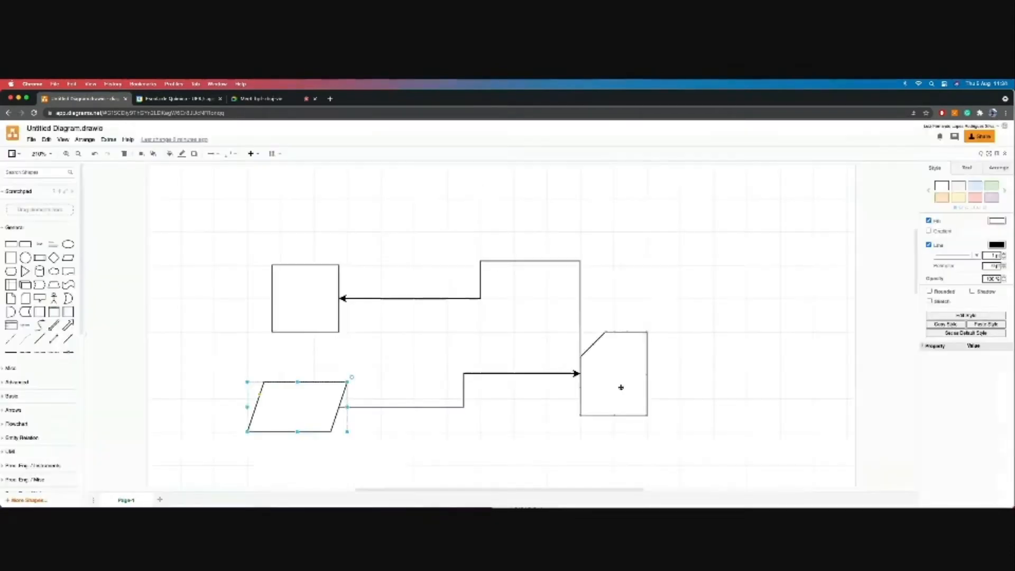
click(242, 232)
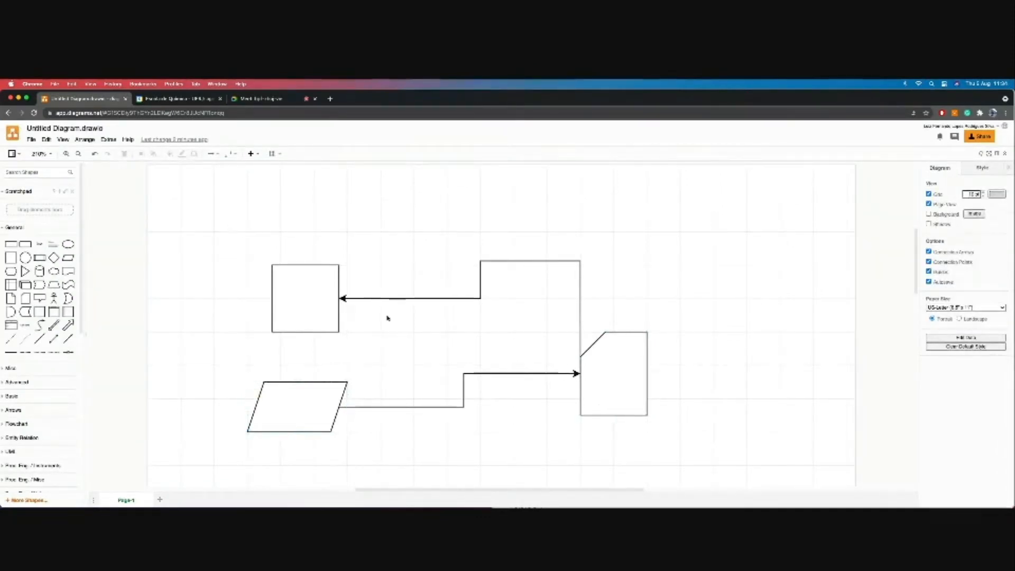
drag(211, 236, 744, 452)
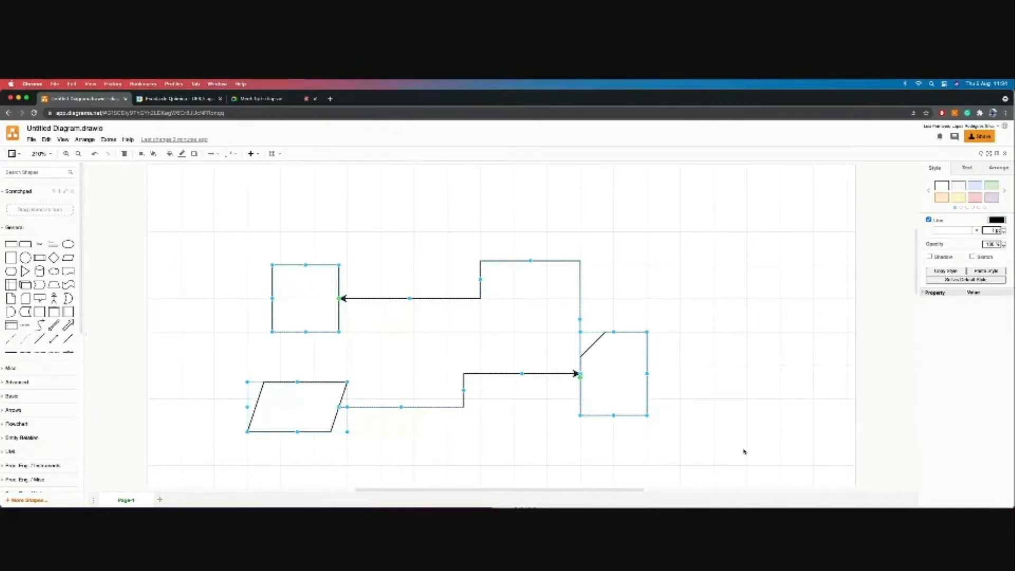
key(Delete)
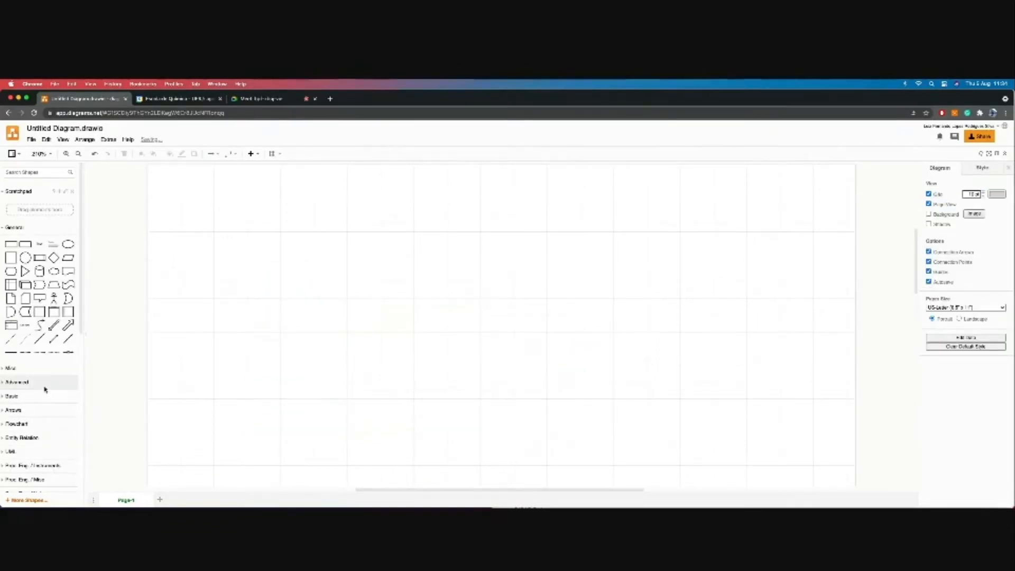
- Expand the Proc. Eng. / Vessels library to show all its shapes
scroll(59, 412, down, 3)
scroll(58, 416, down, 1)
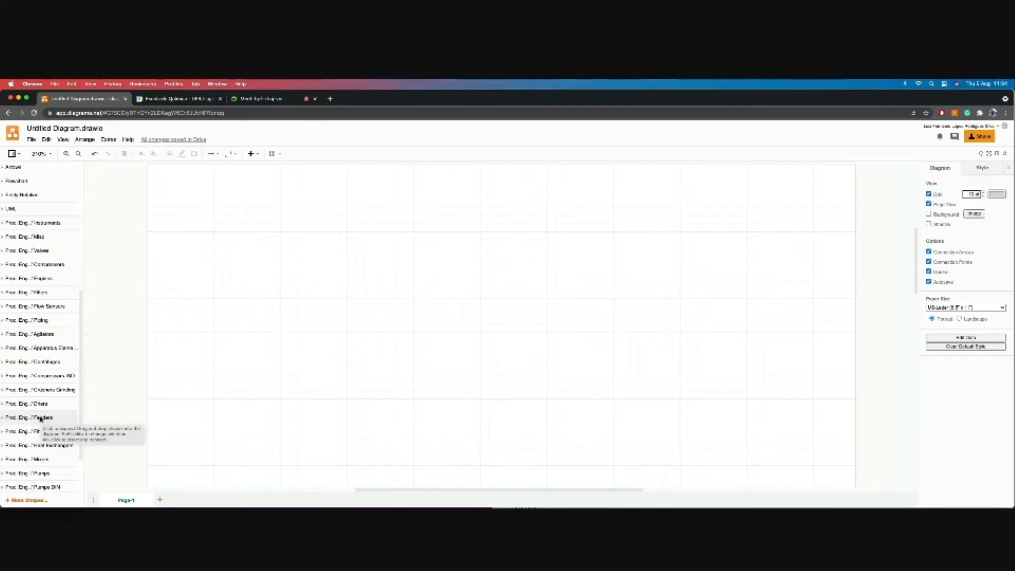
scroll(43, 420, down, 2)
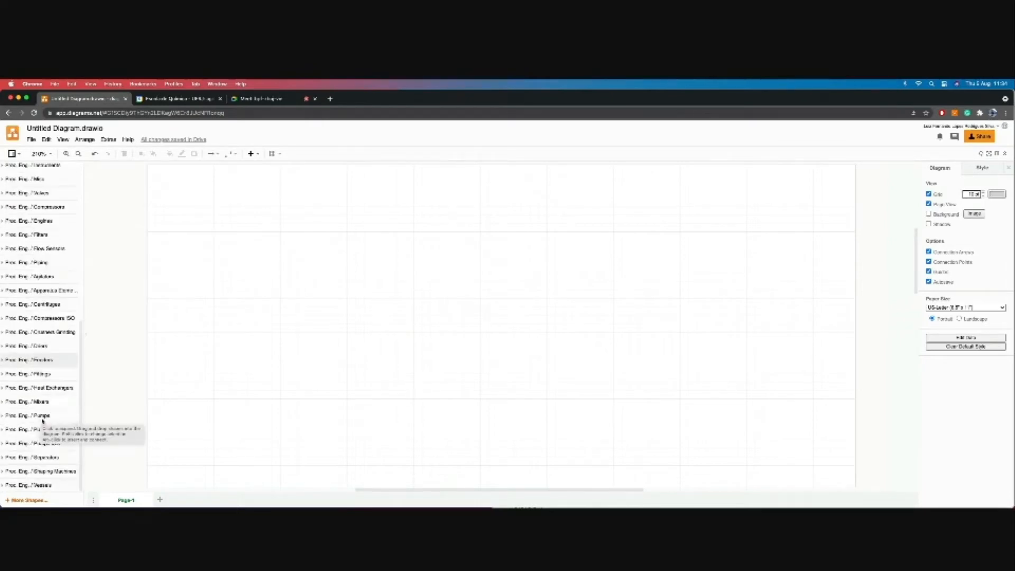
click(48, 486)
scroll(39, 423, down, 6)
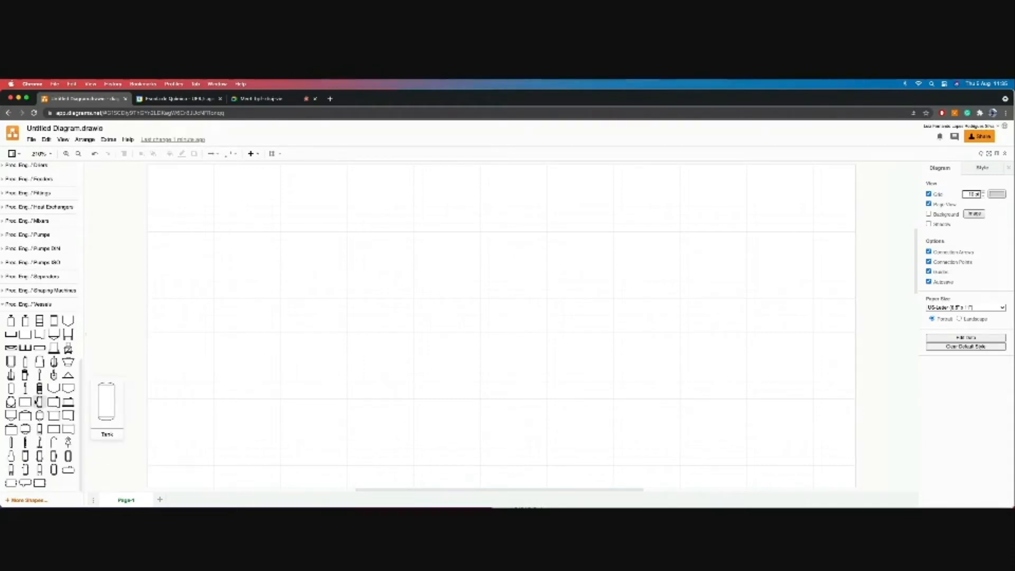
- Place a rectangular tank from the Vessels shapes on the page and move it to the upper-left area of the drawing
drag(29, 403, 248, 265)
click(258, 235)
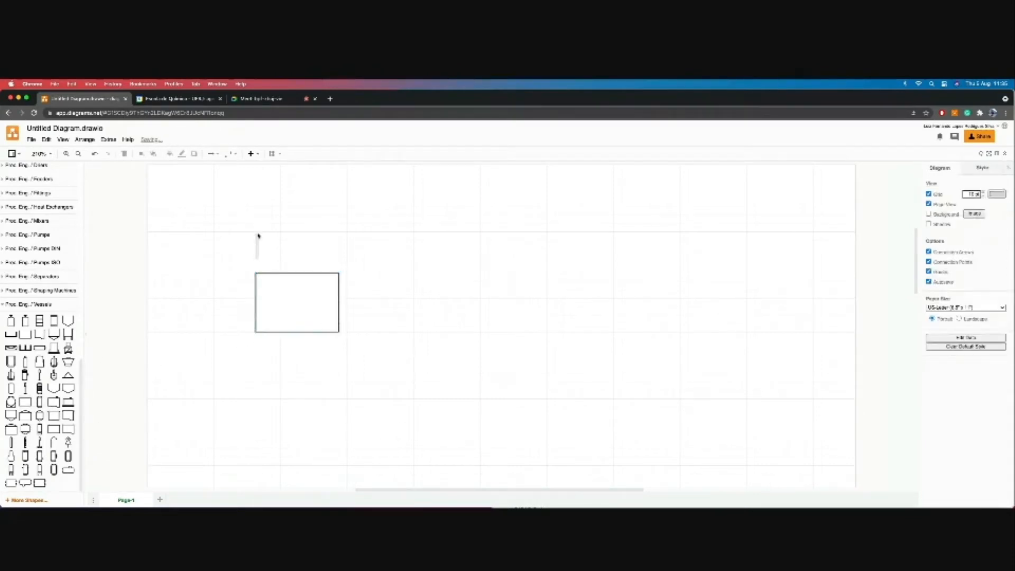
click(303, 301)
drag(303, 301, 267, 265)
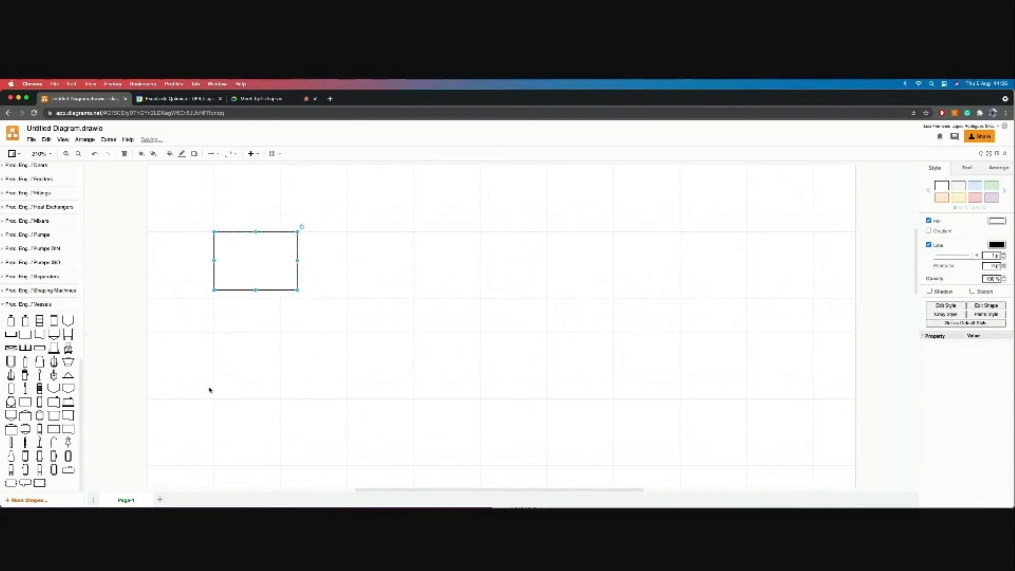
- Place a Reactor shape beside the rectangular tank and enlarge it to about twice its width and height
mouse_move(54, 456)
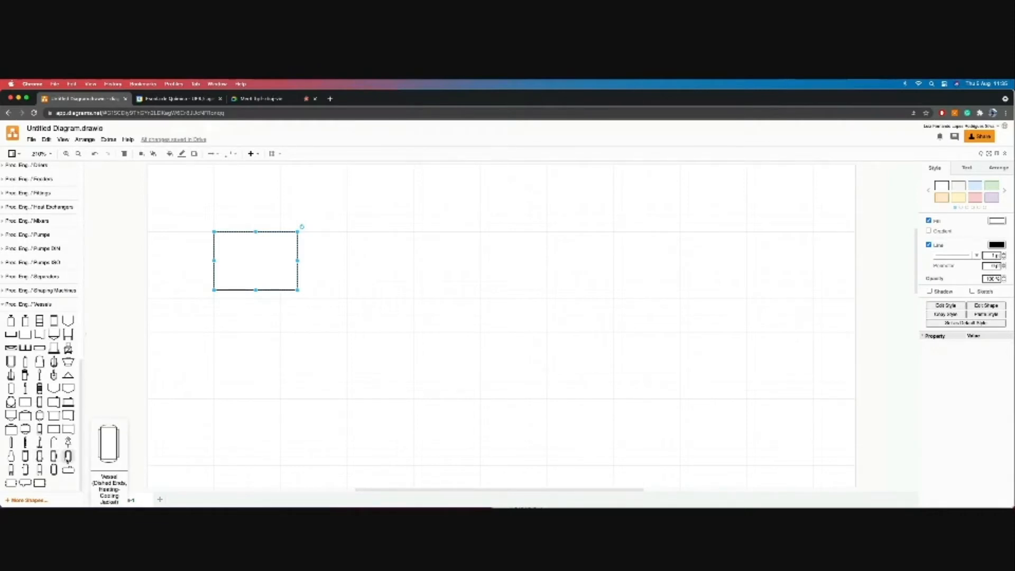
mouse_move(66, 472)
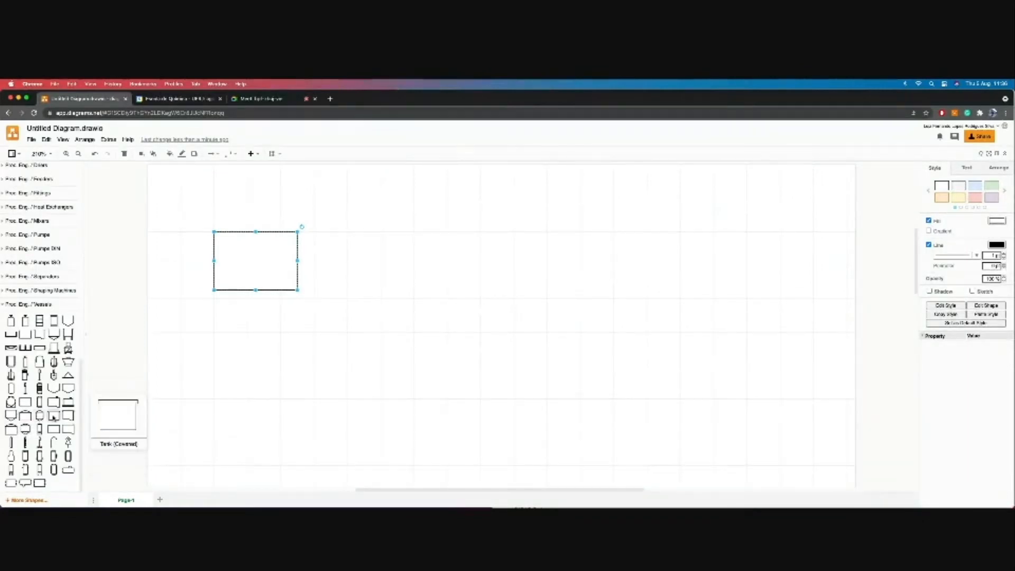
mouse_move(66, 422)
mouse_move(41, 389)
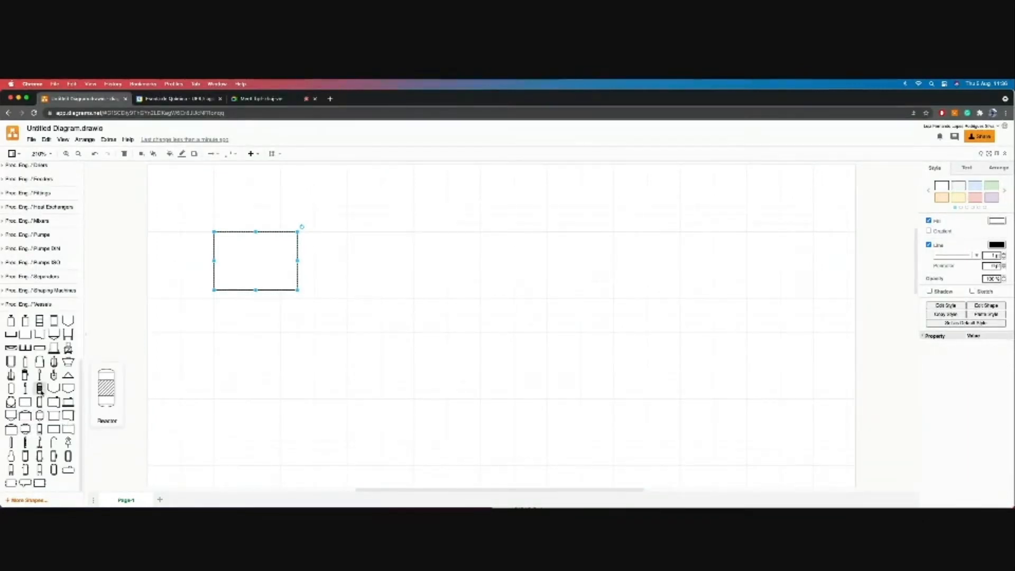
drag(40, 389, 403, 245)
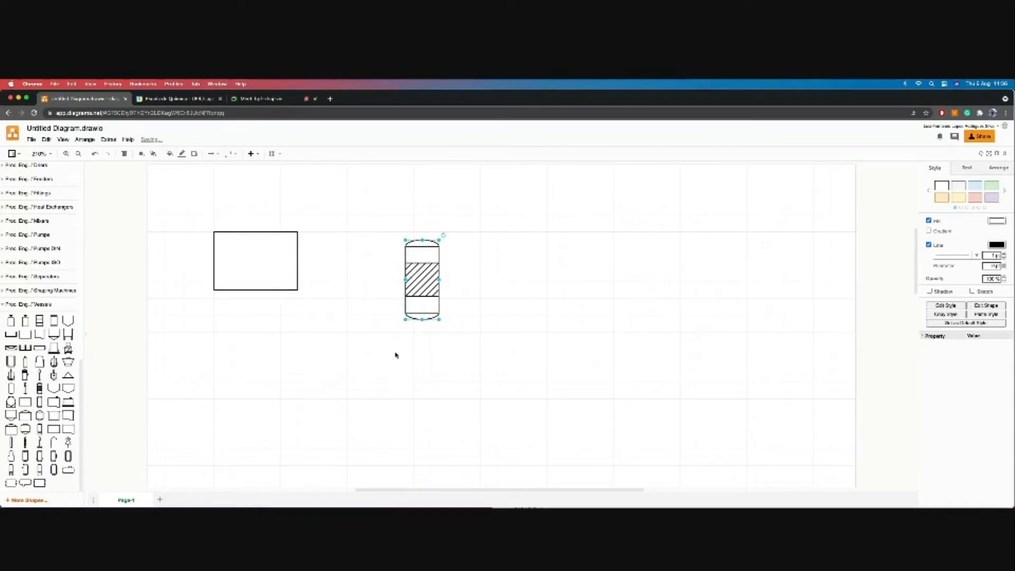
drag(406, 319, 364, 415)
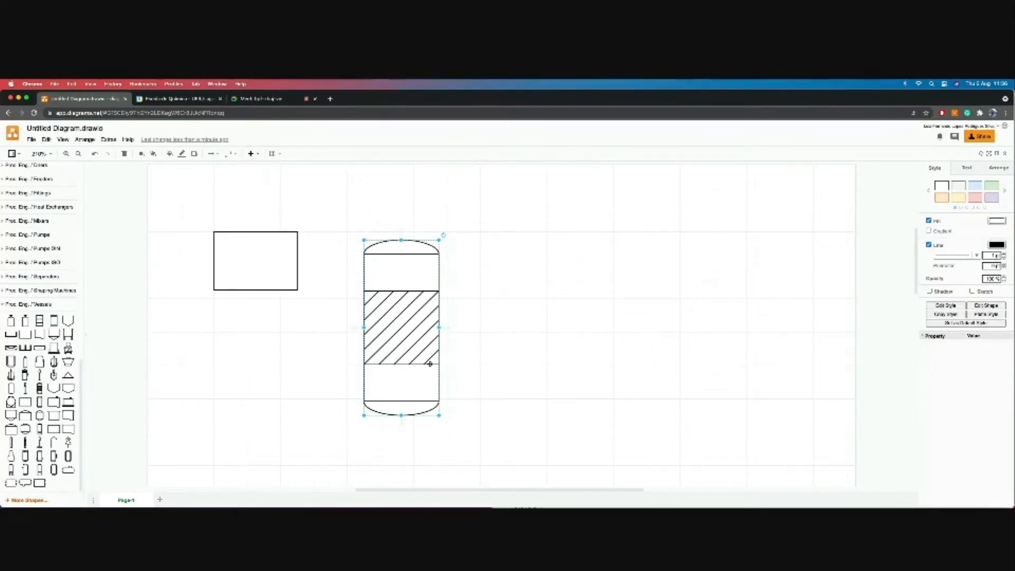
- Collapse the Vessels library and place three circular Proc. Eng. / Heat Exchangers shapes beside the reactor: two with opposing diagonal arrows and one without
click(43, 305)
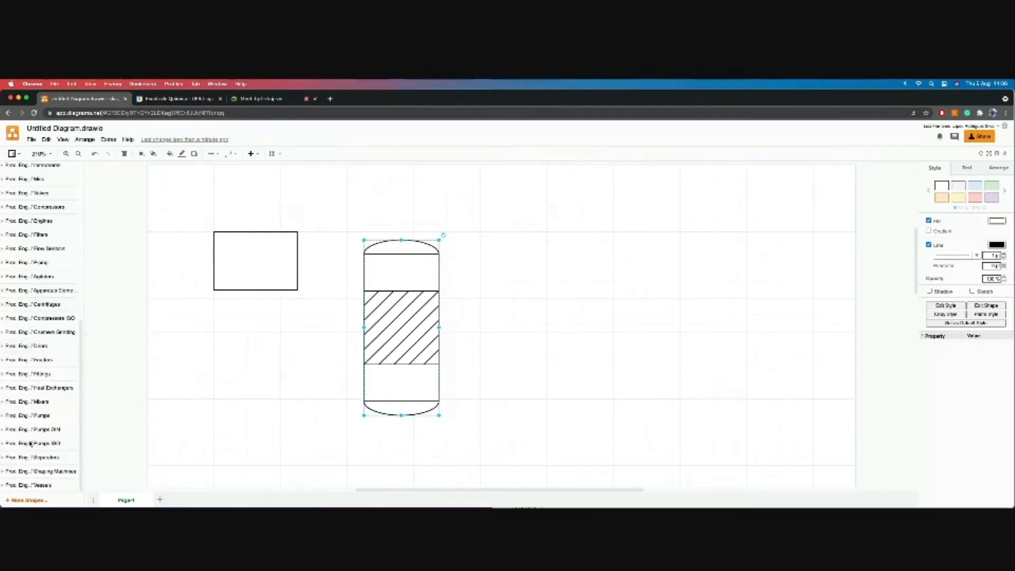
click(34, 389)
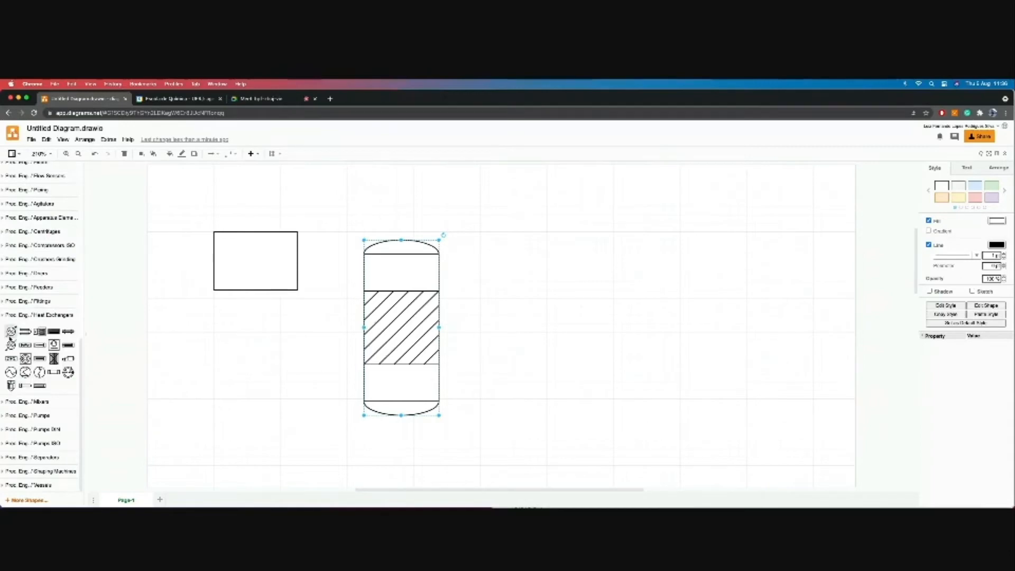
mouse_move(11, 332)
drag(11, 332, 593, 237)
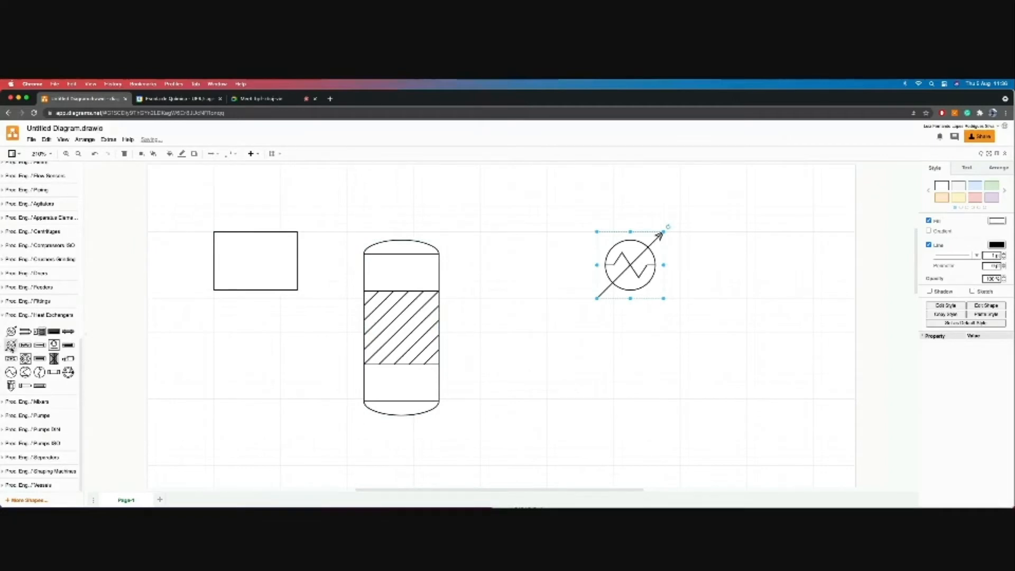
drag(10, 346, 604, 336)
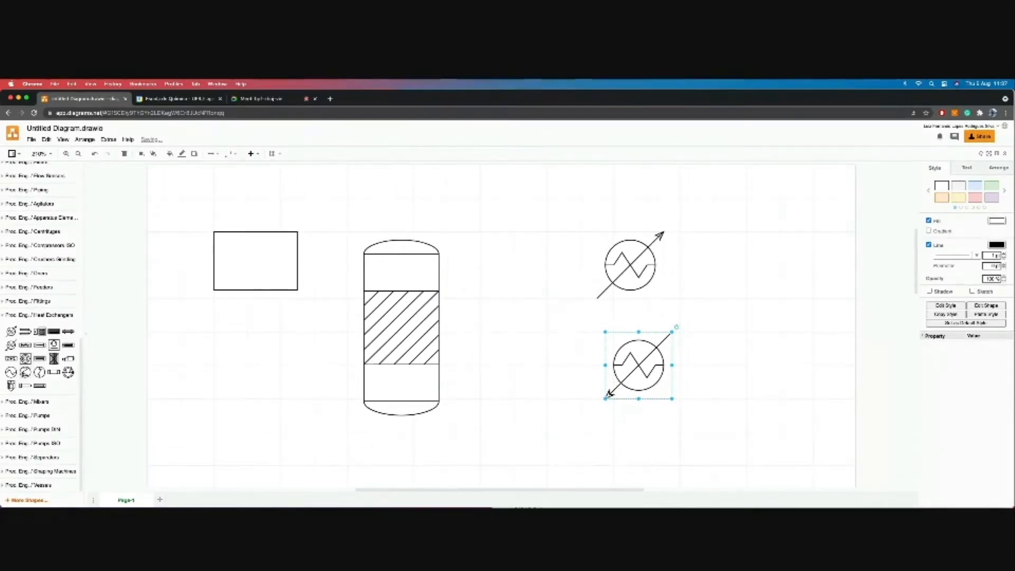
mouse_move(12, 373)
drag(11, 373, 499, 214)
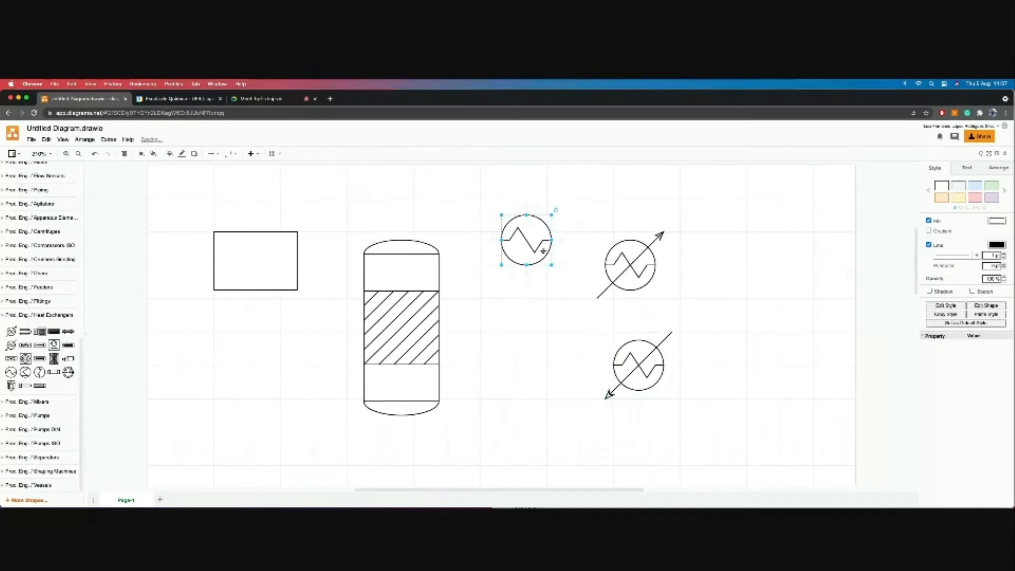
- Label the heat exchanger without an arrow HT-01
mouse_move(12, 372)
double_click(528, 241)
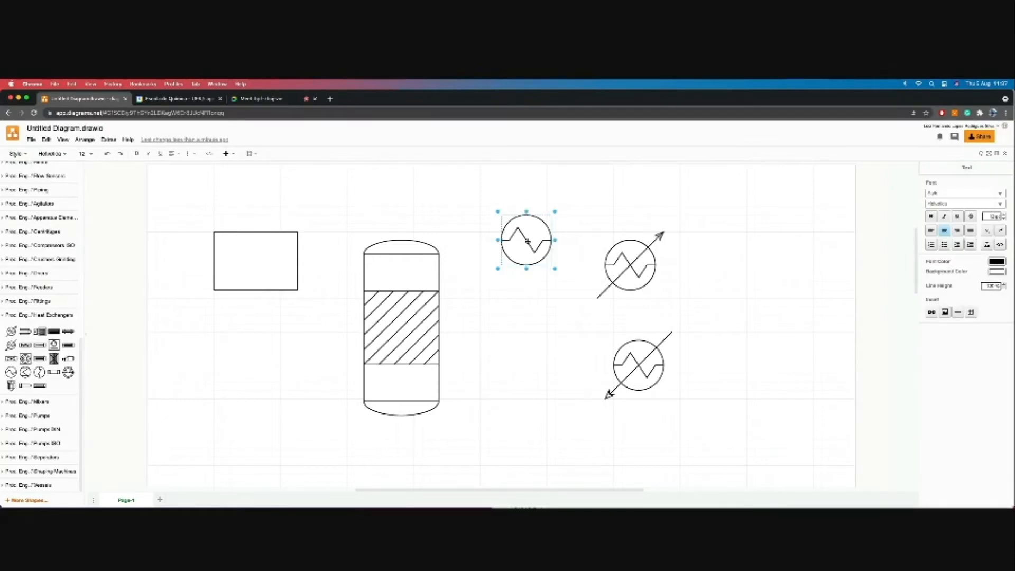
text(HT-01)
click(543, 339)
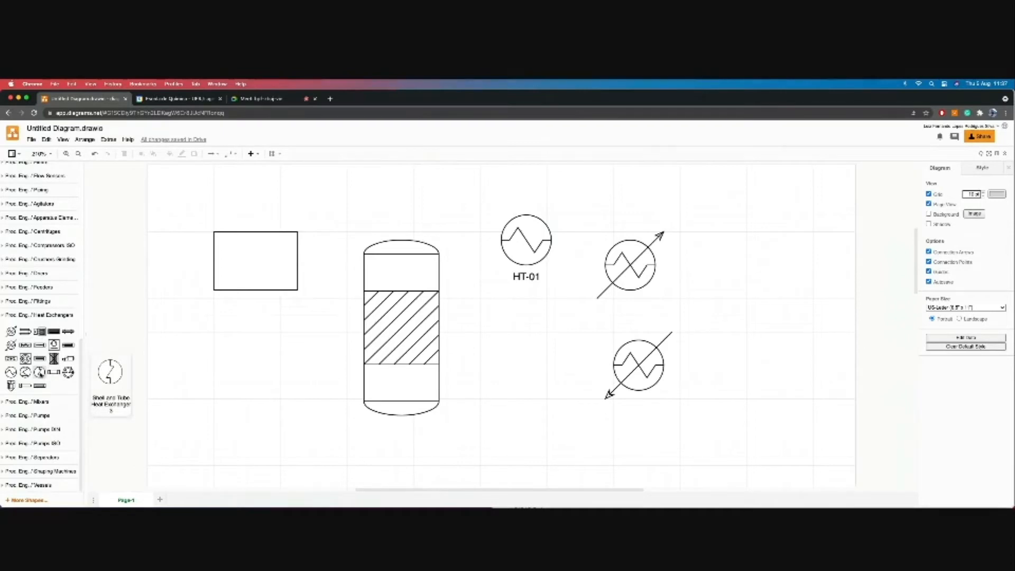
- Collapse the Heat Exchangers library and browse the Proc. Eng. / Valves shapes and the remaining Proc. Eng. categories
click(19, 315)
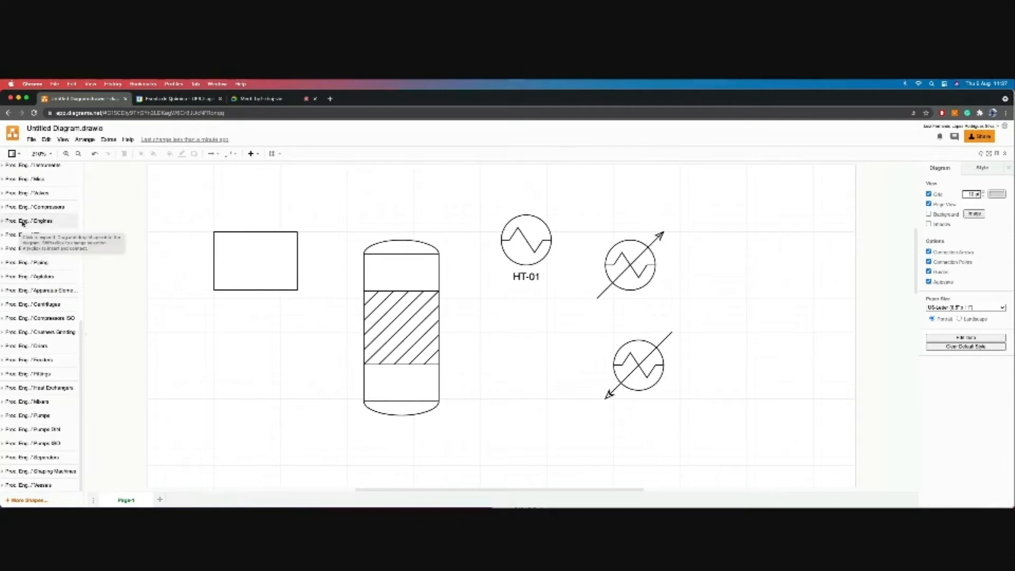
click(33, 193)
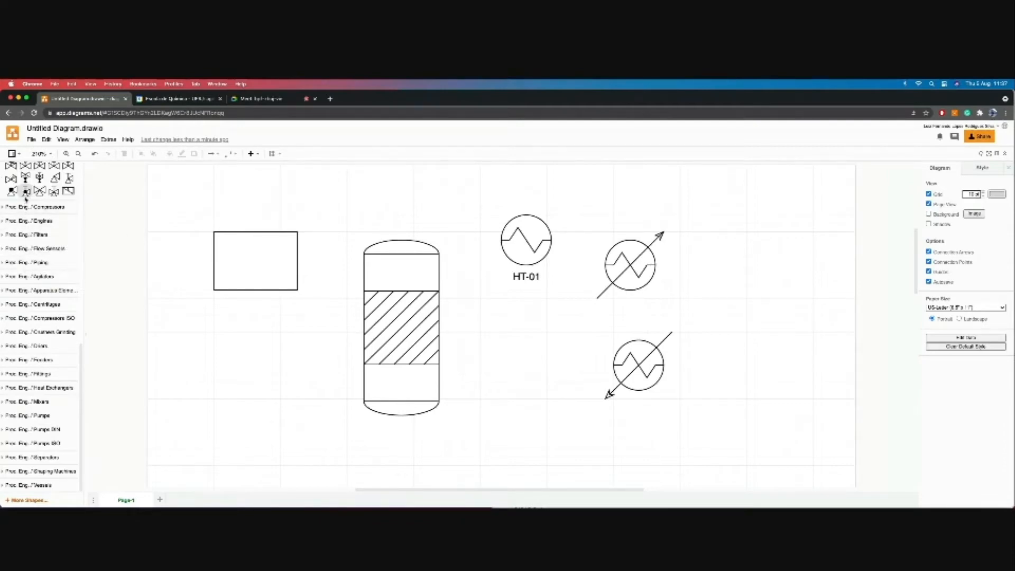
scroll(46, 305, up, 5)
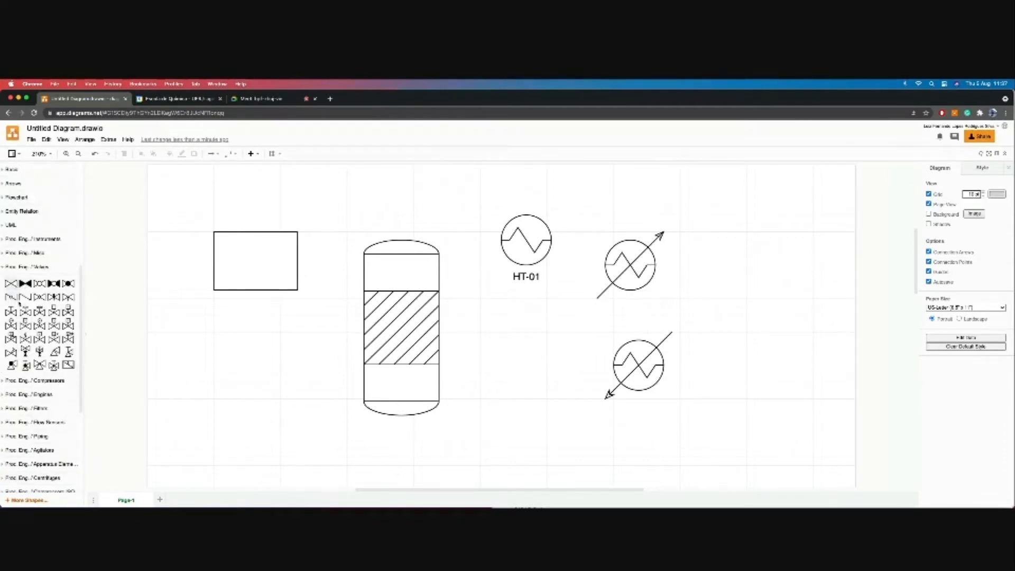
scroll(27, 317, up, 2)
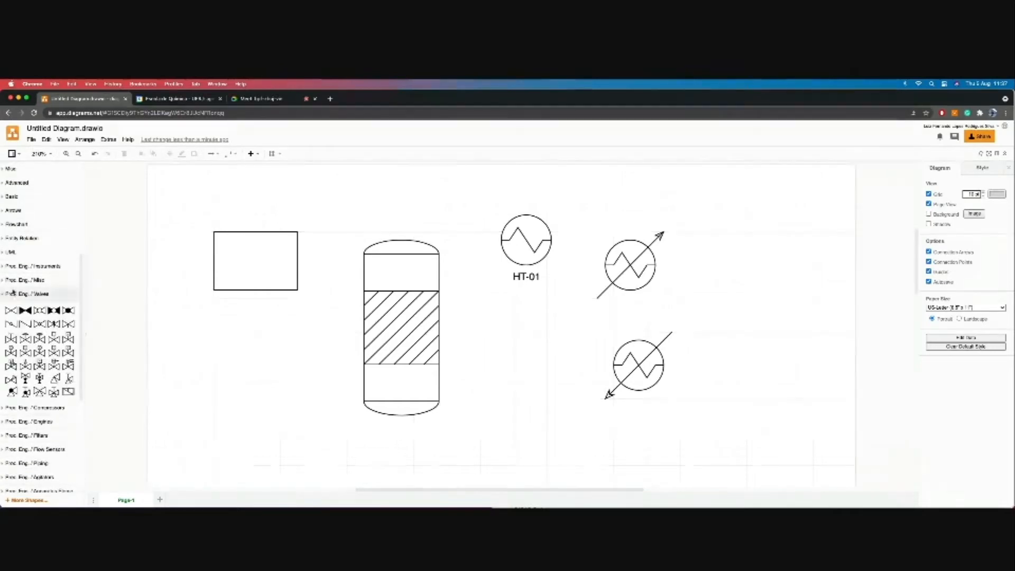
click(14, 294)
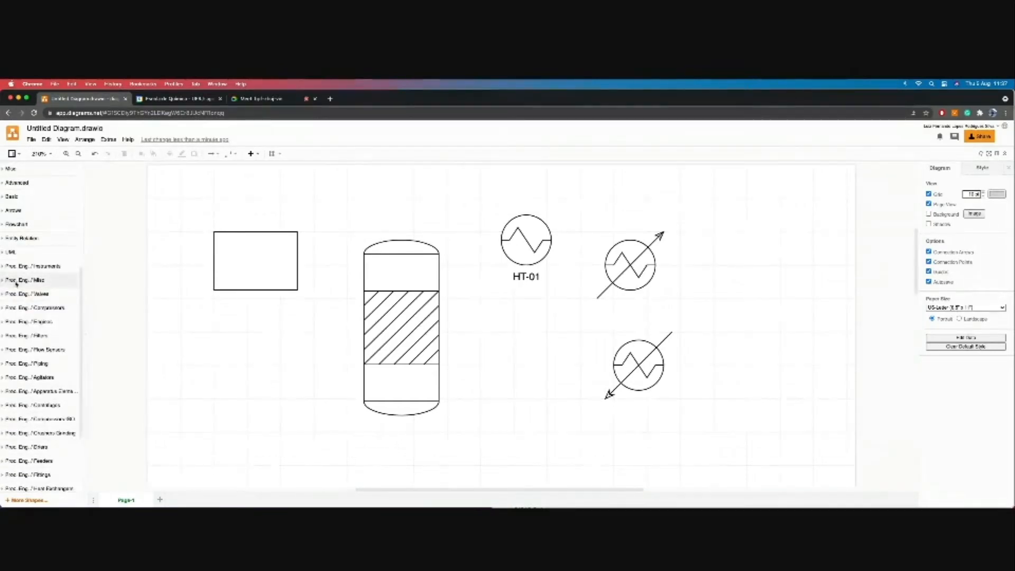
scroll(29, 413, down, 5)
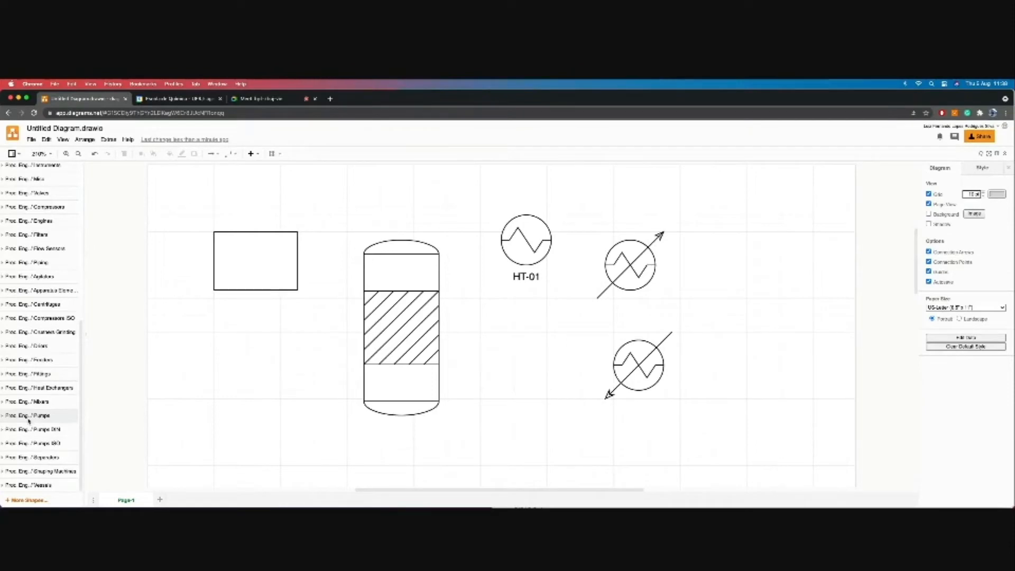
- Narrow the rectangular tank by moving its right edge inward, keeping its height
click(272, 265)
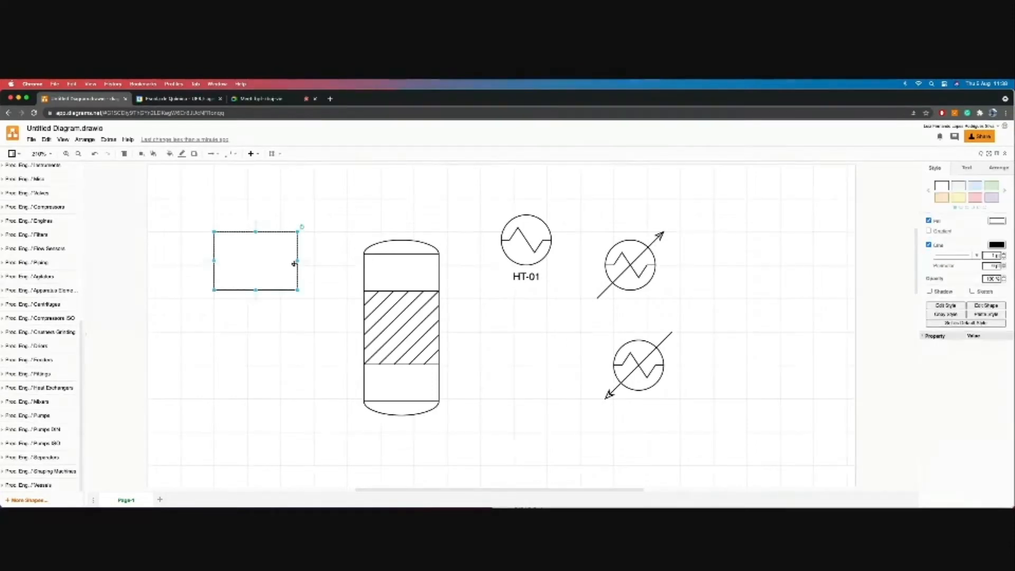
drag(298, 260, 264, 268)
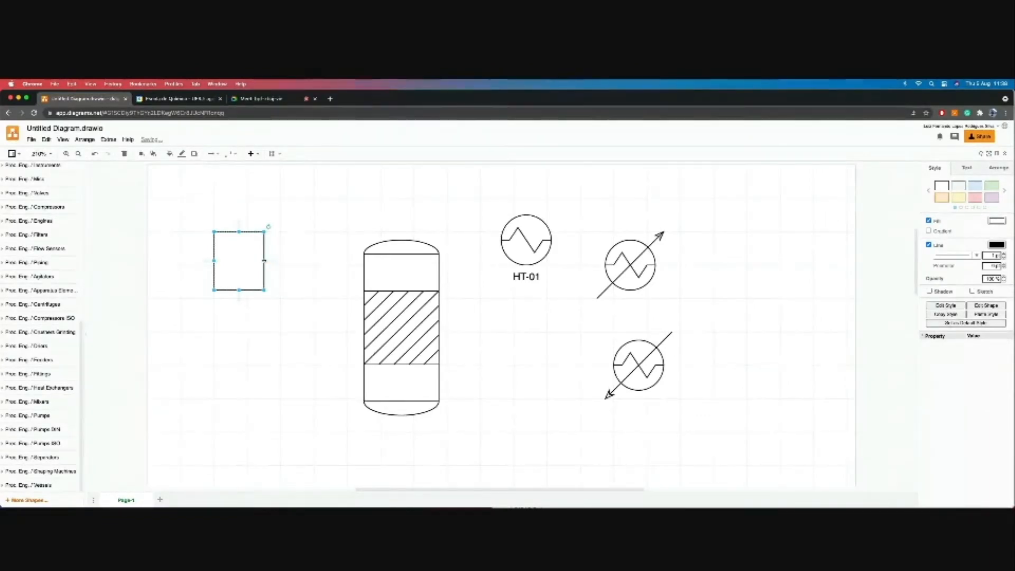
- Move the rectangular tank slightly to the left
click(265, 357)
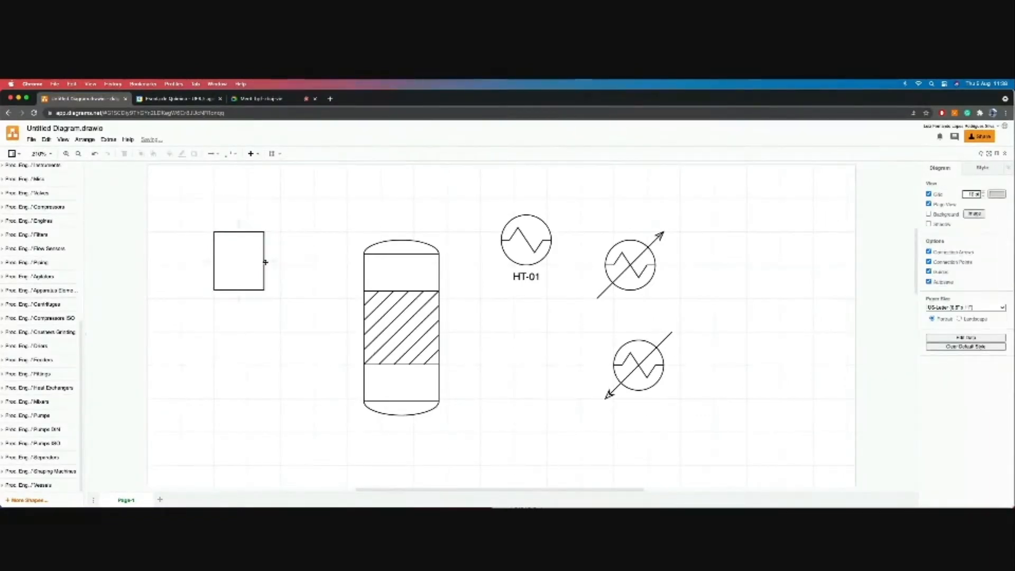
mouse_move(265, 261)
mouse_down()
mouse_move(281, 262)
mouse_move(257, 263)
mouse_up()
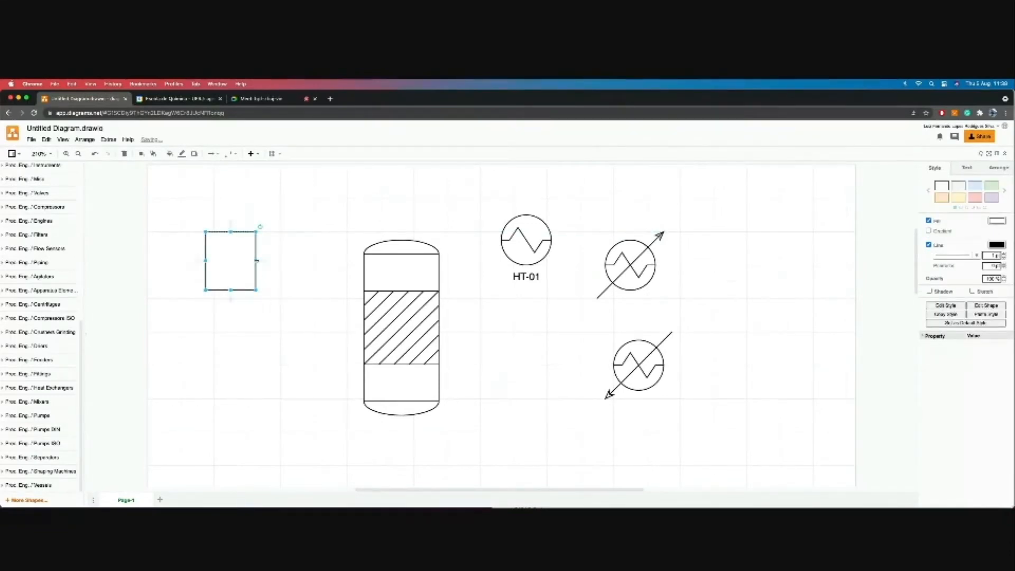
drag(258, 261, 356, 337)
key(Escape)
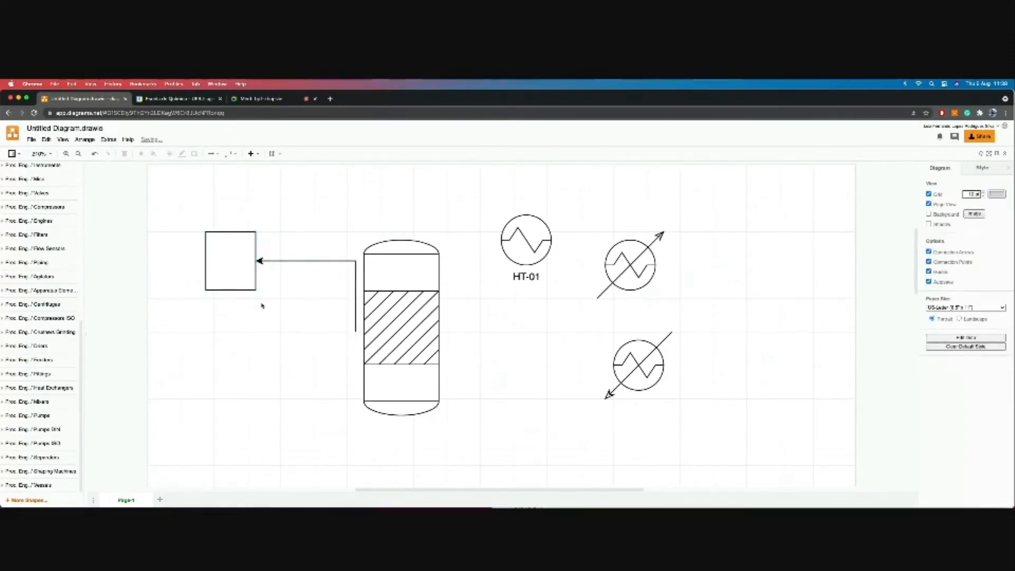
click(302, 260)
key(Delete)
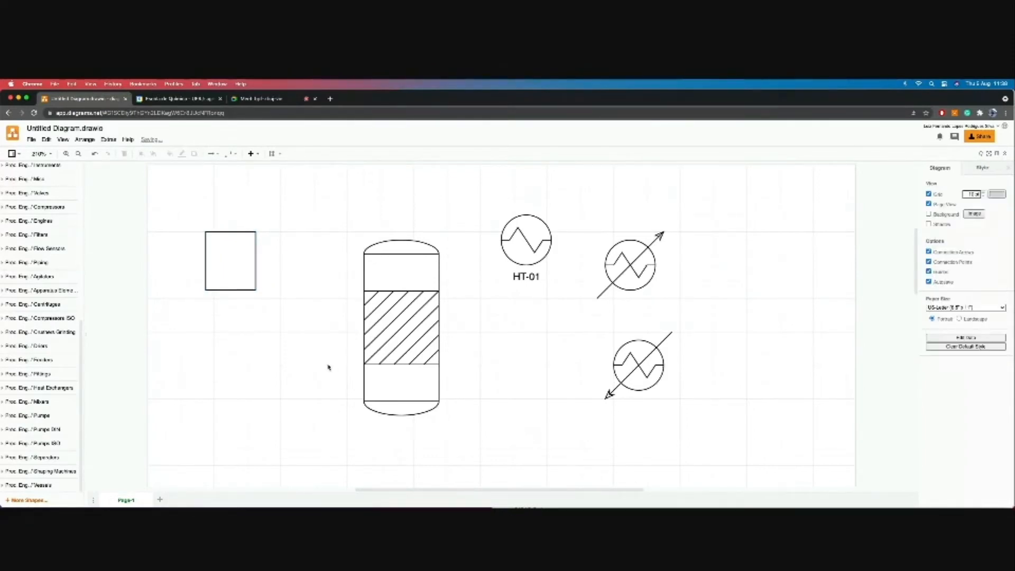
- Connect the rectangular tank's right side to the reactor's left side, with an arrowhead only at the reactor end
click(251, 270)
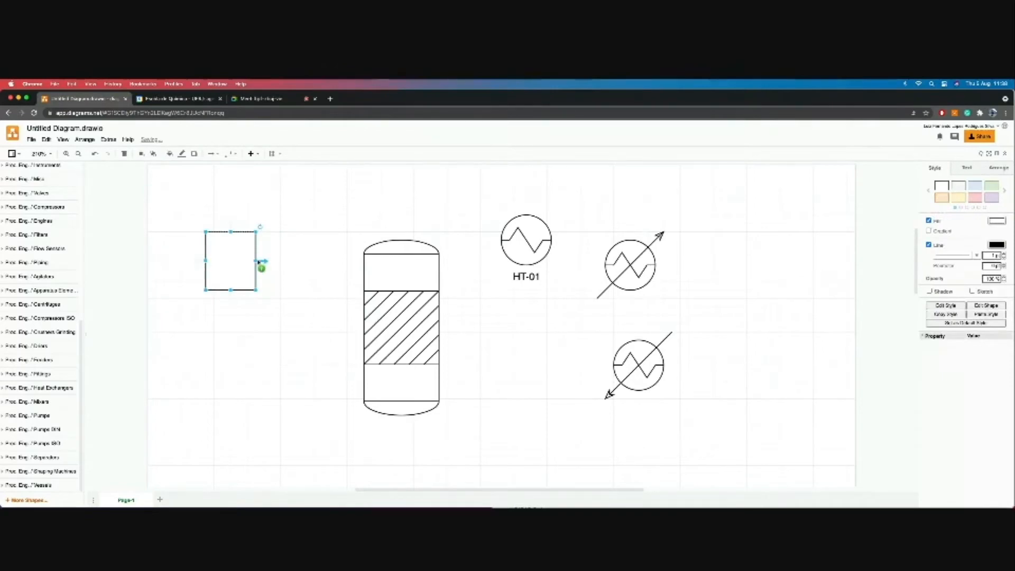
drag(260, 261, 363, 328)
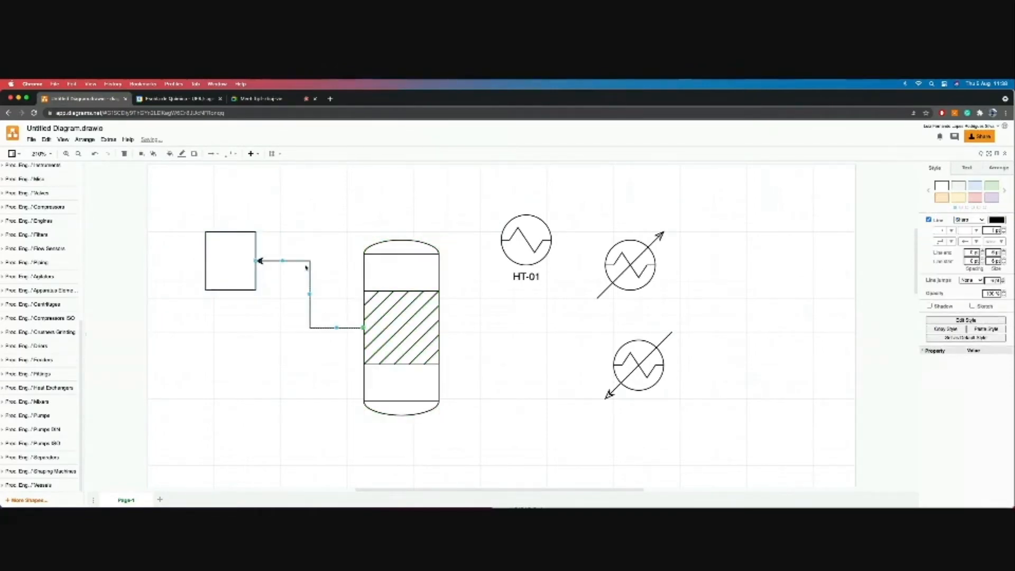
click(994, 242)
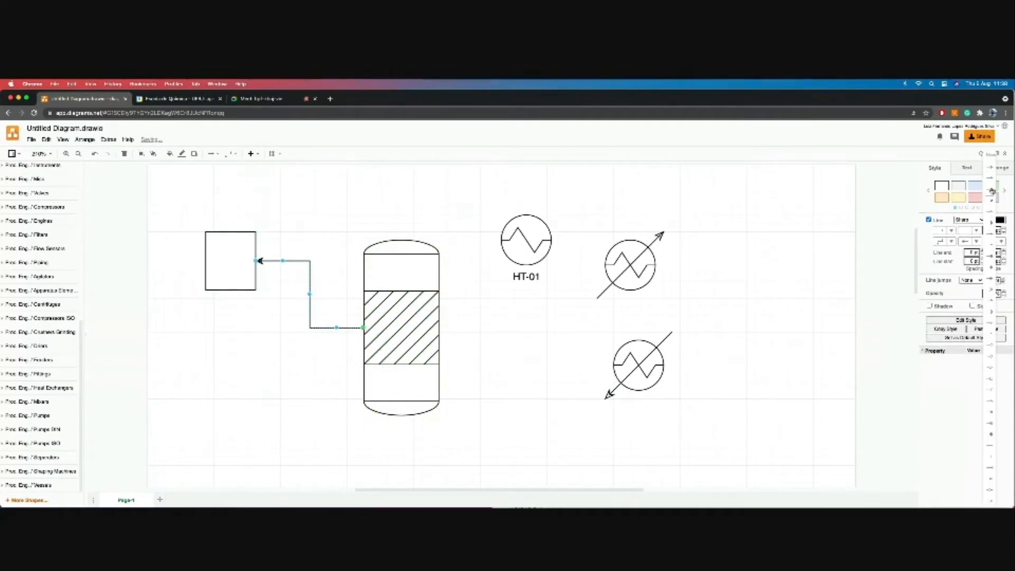
click(991, 167)
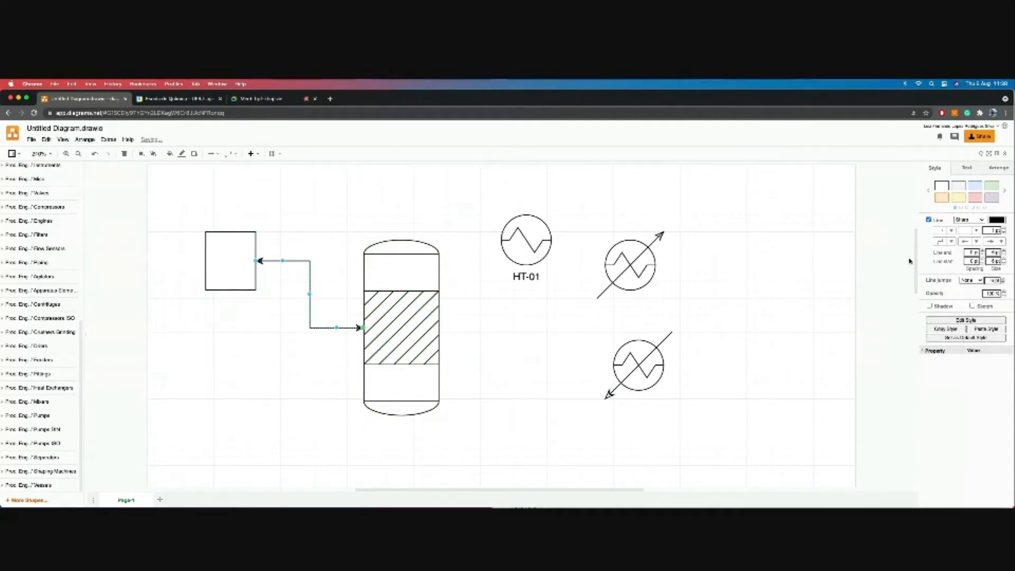
click(970, 244)
click(963, 158)
click(254, 378)
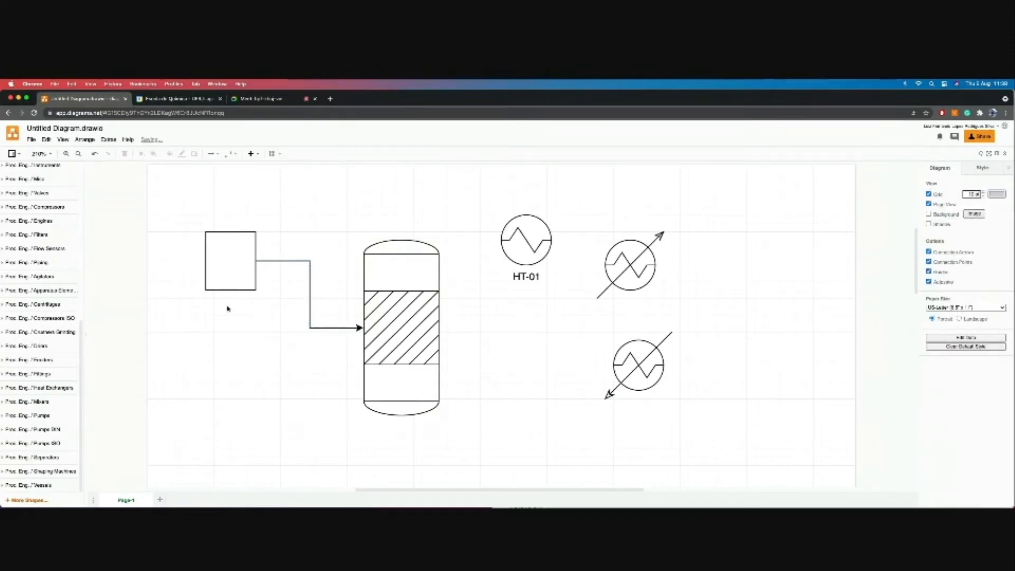
click(403, 351)
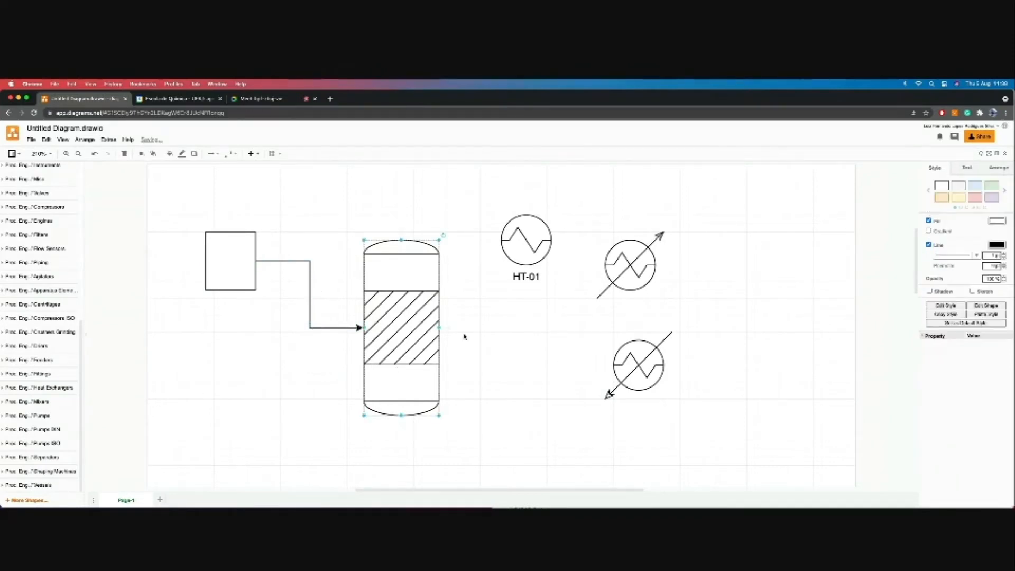
click(522, 444)
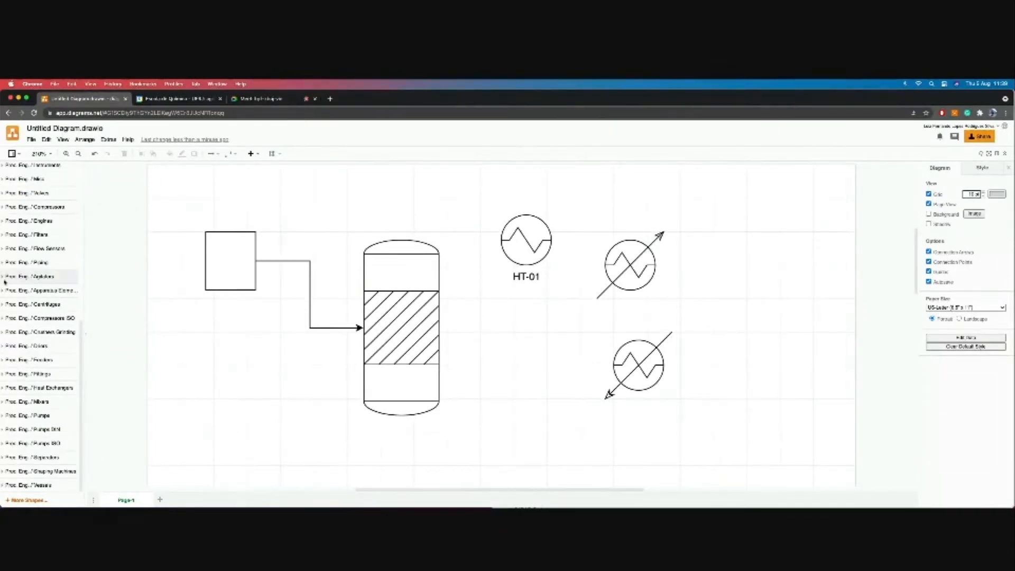
- Collapse the General library and look through the Advanced shapes, including Data Store, leaving that library collapsed
scroll(35, 292, up, 6)
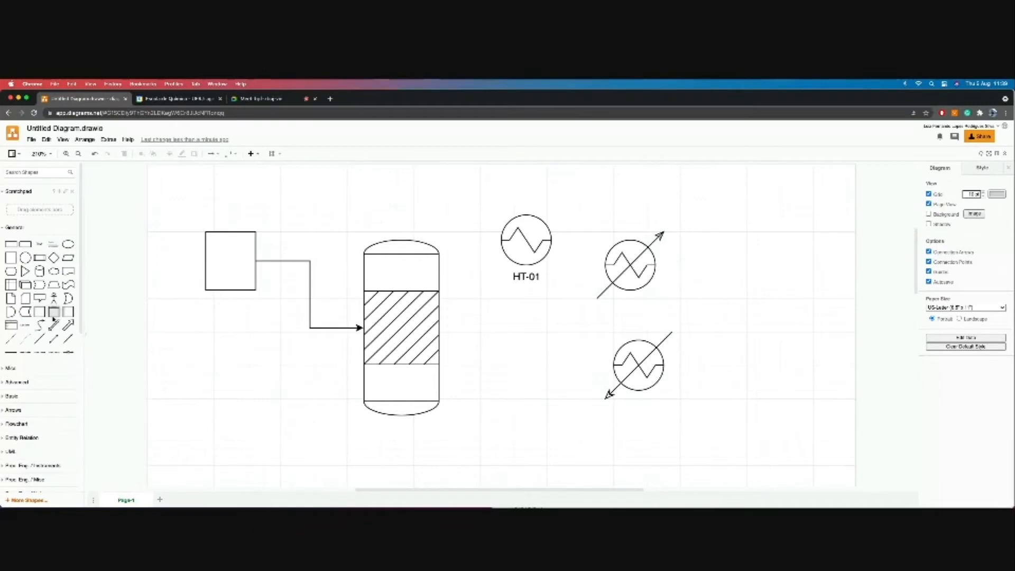
click(5, 228)
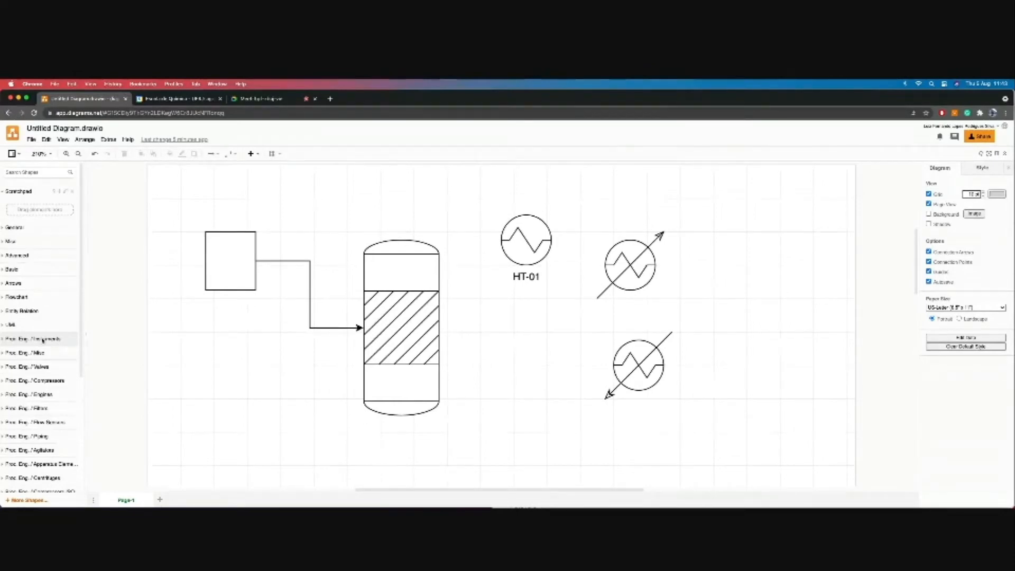
click(26, 256)
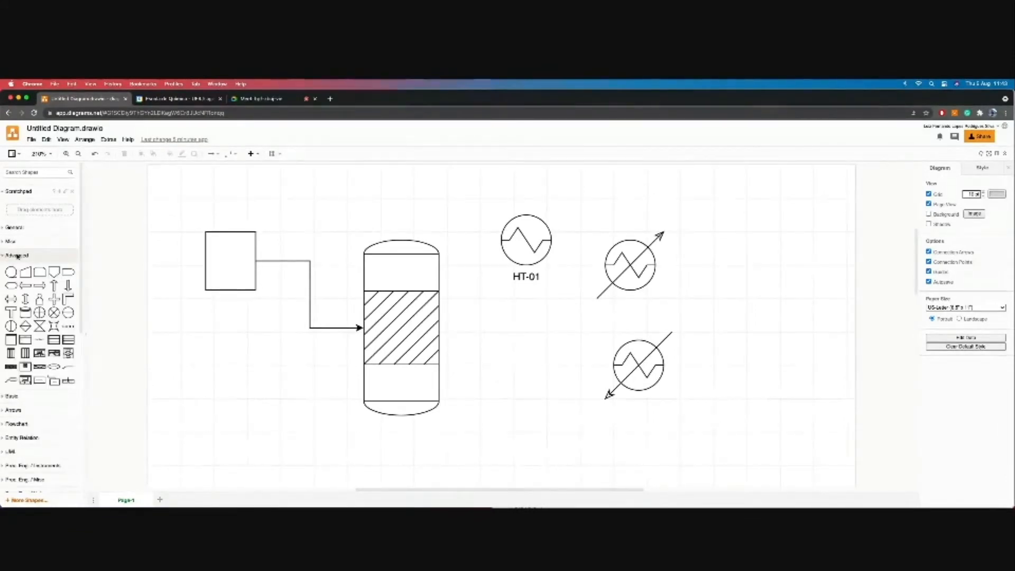
mouse_move(53, 339)
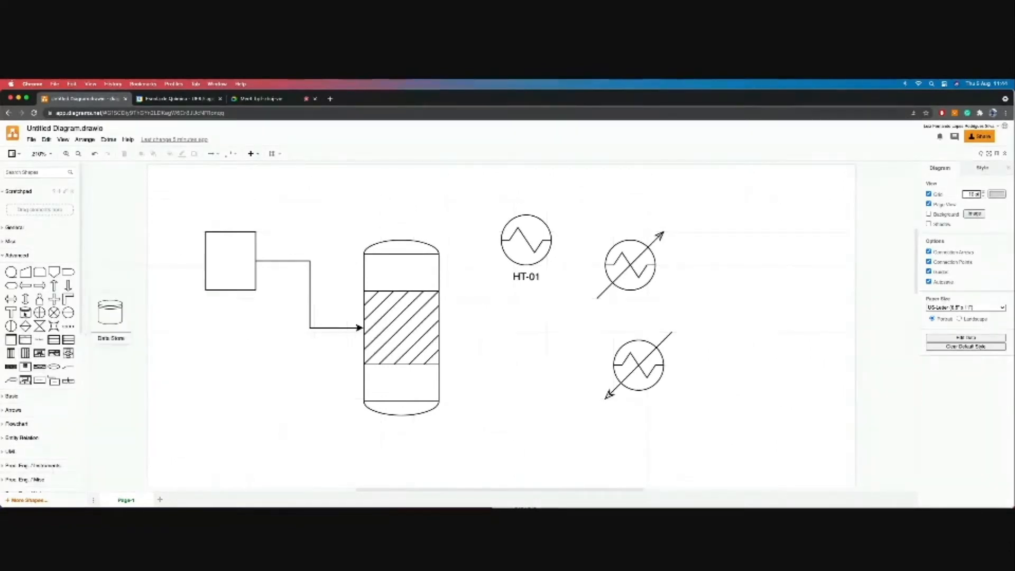
click(16, 256)
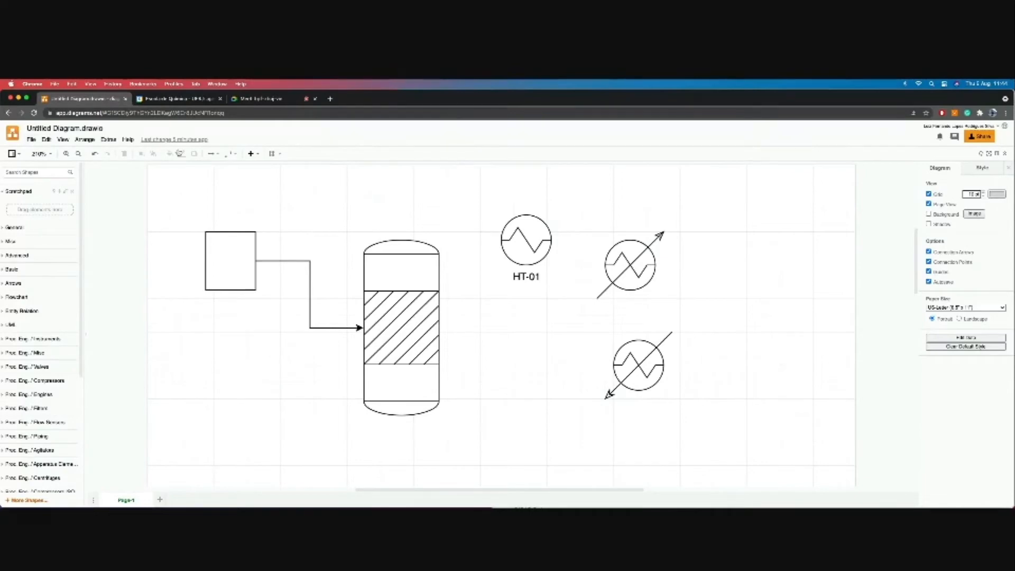
- Review the diagram's sharing settings for people, groups and link access, and close them without adding anyone
click(983, 139)
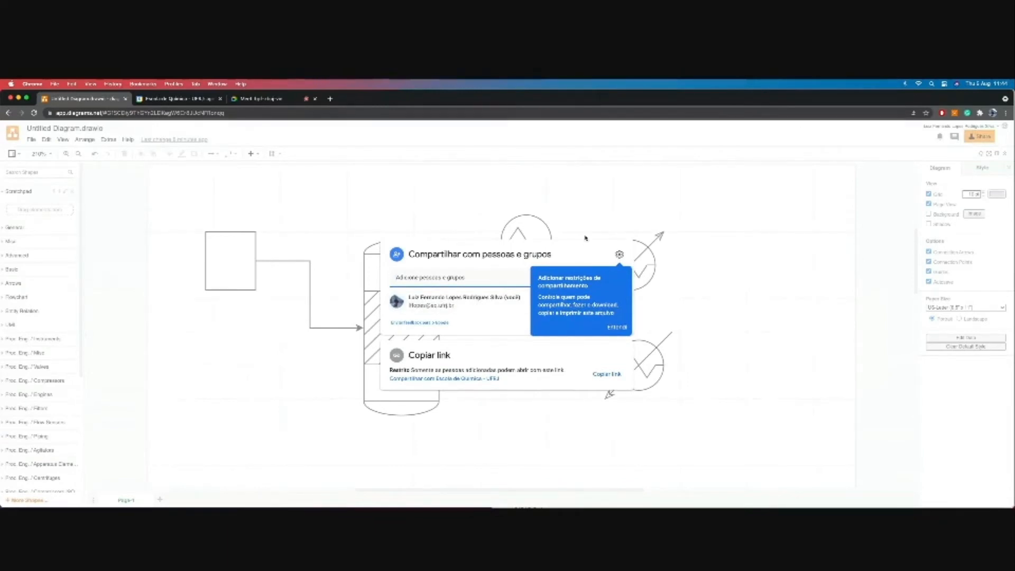
click(617, 327)
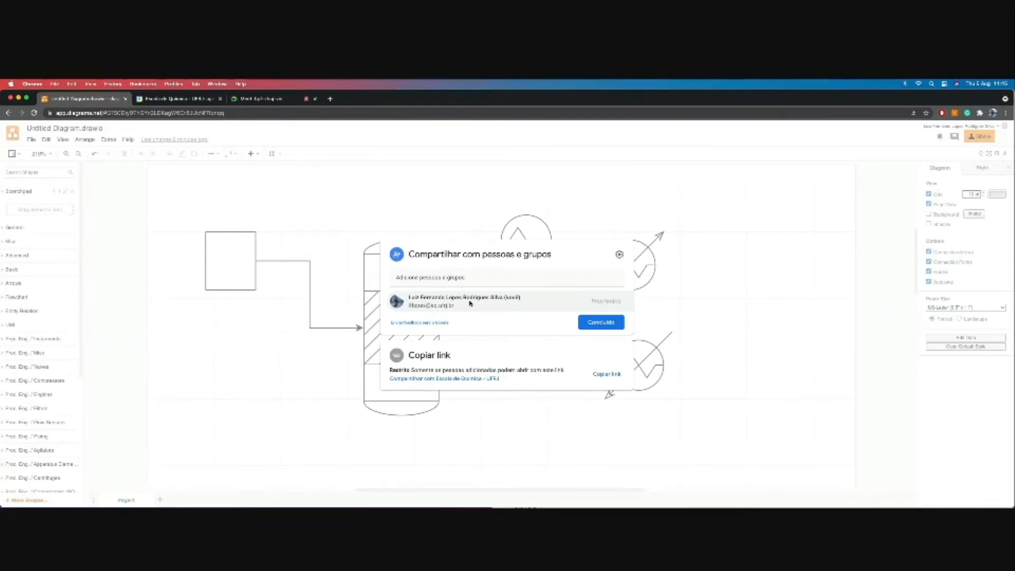
click(601, 322)
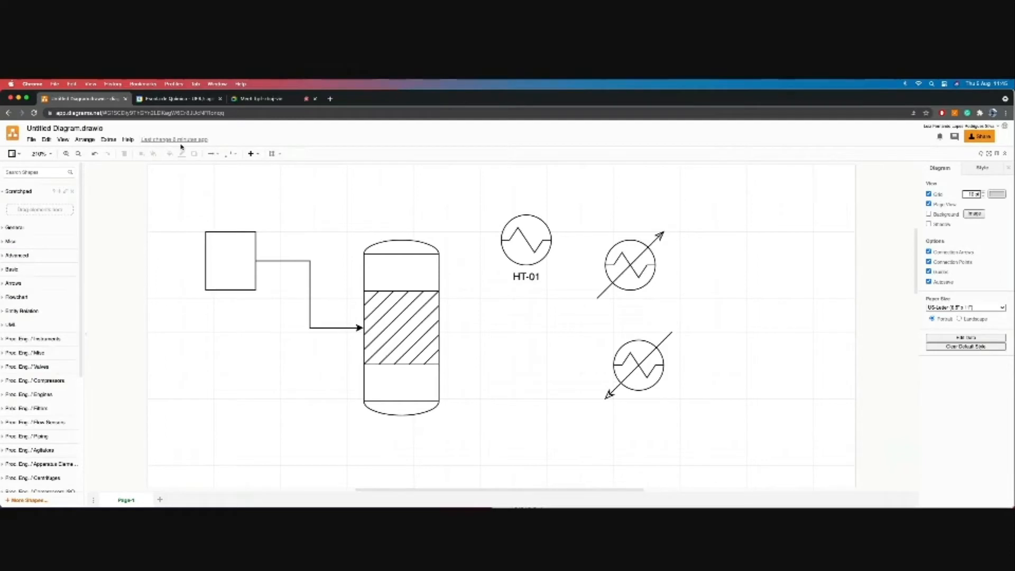
click(31, 139)
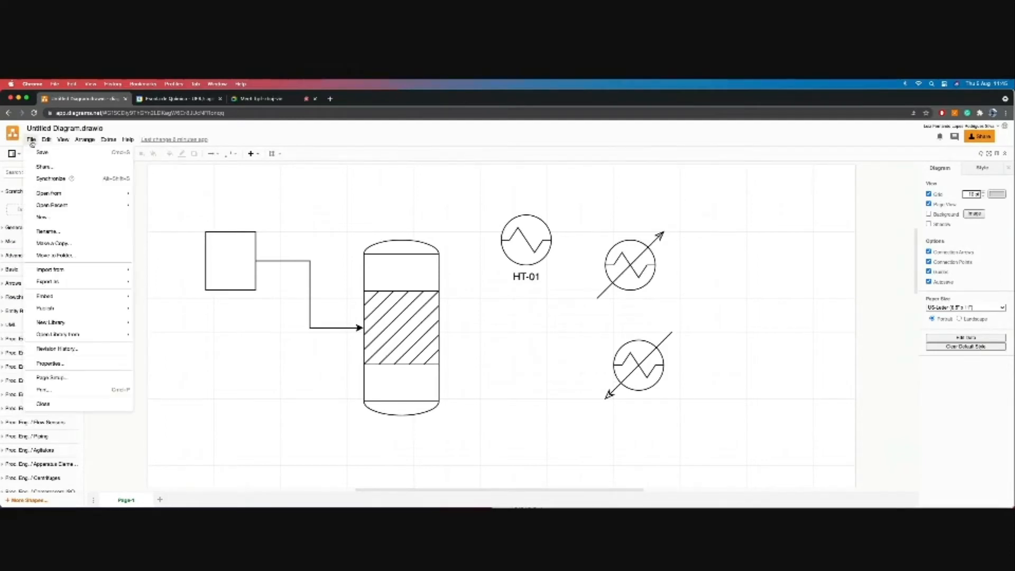
mouse_move(91, 284)
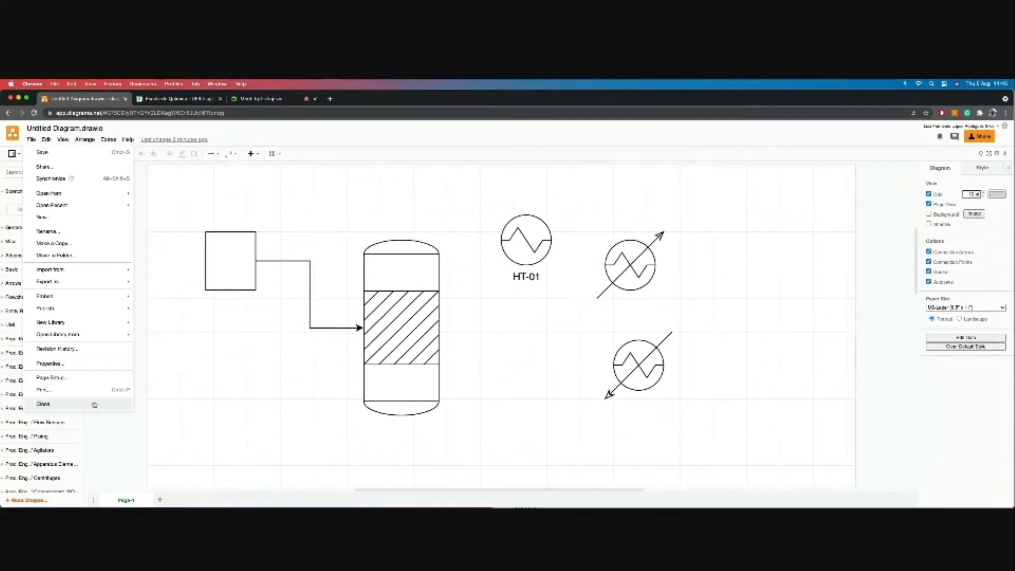
click(108, 139)
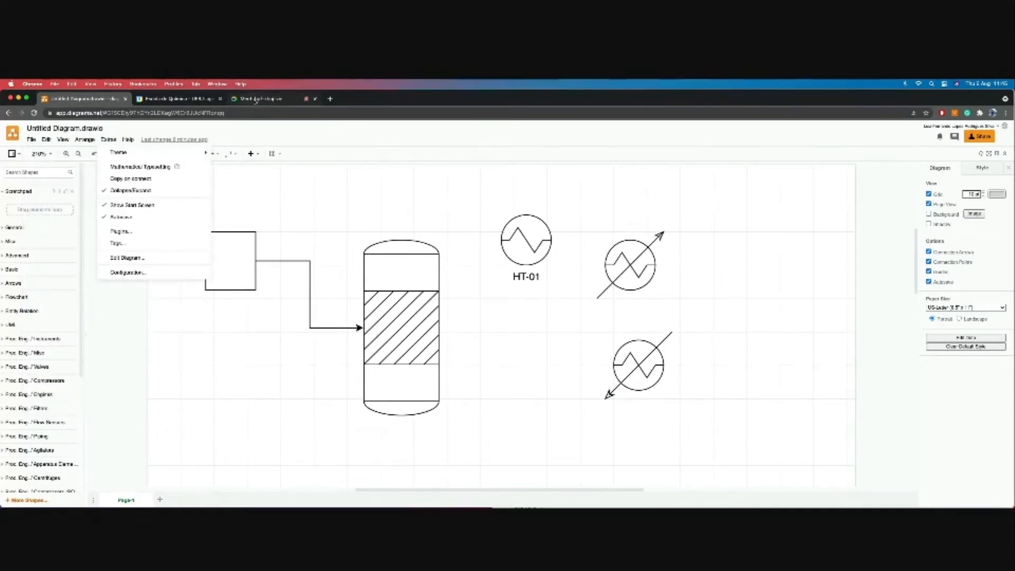
- Switch to the Google Meet call
click(255, 100)
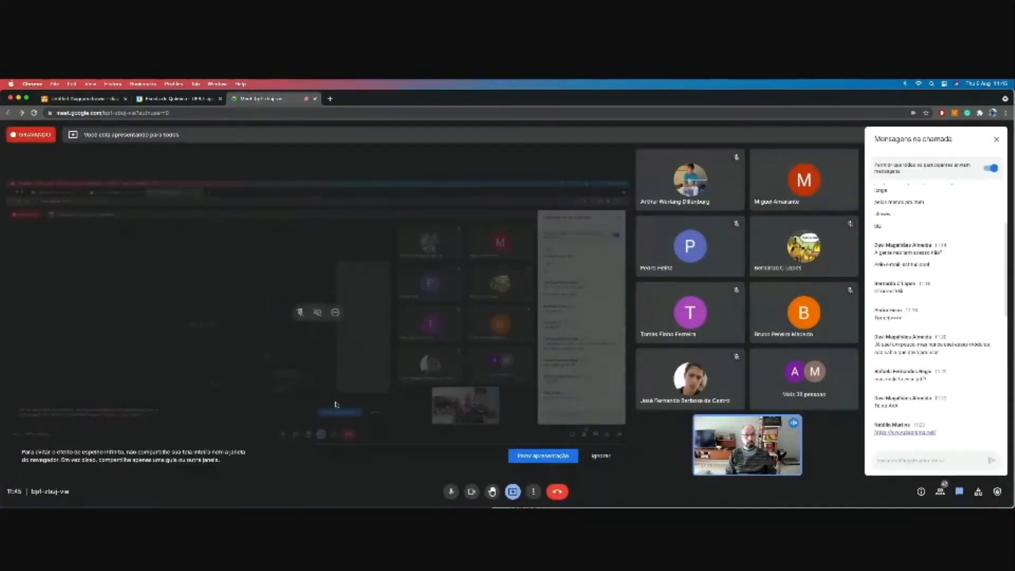